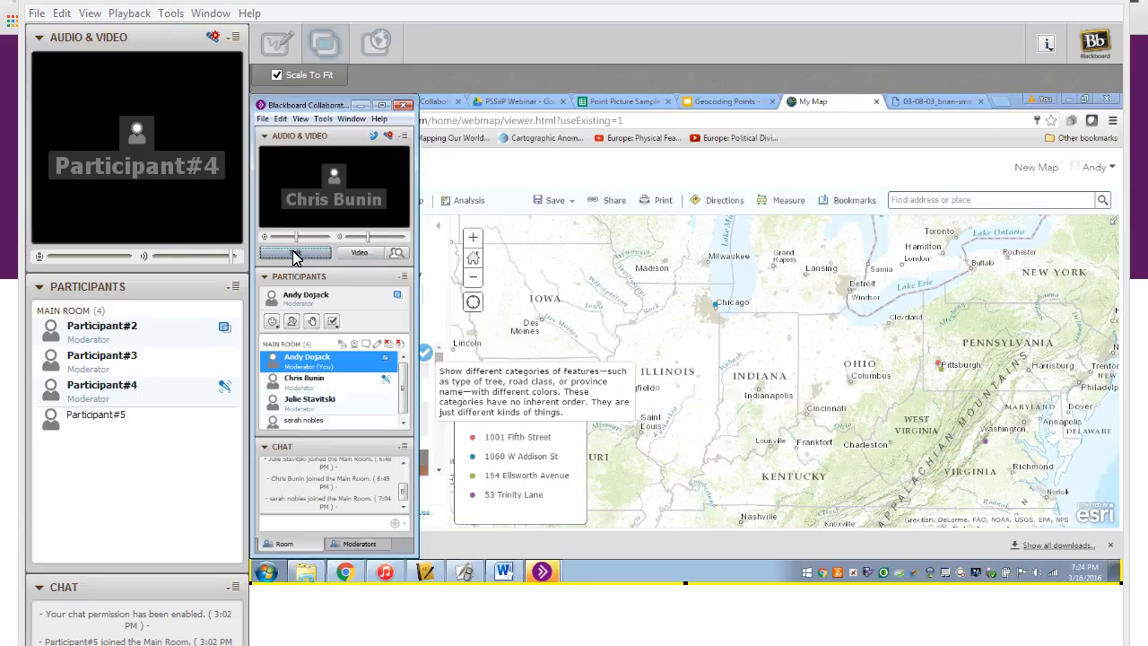
Toggle the talk microphone in the web conference and dismiss the desktop-sharing notice.
click(295, 254)
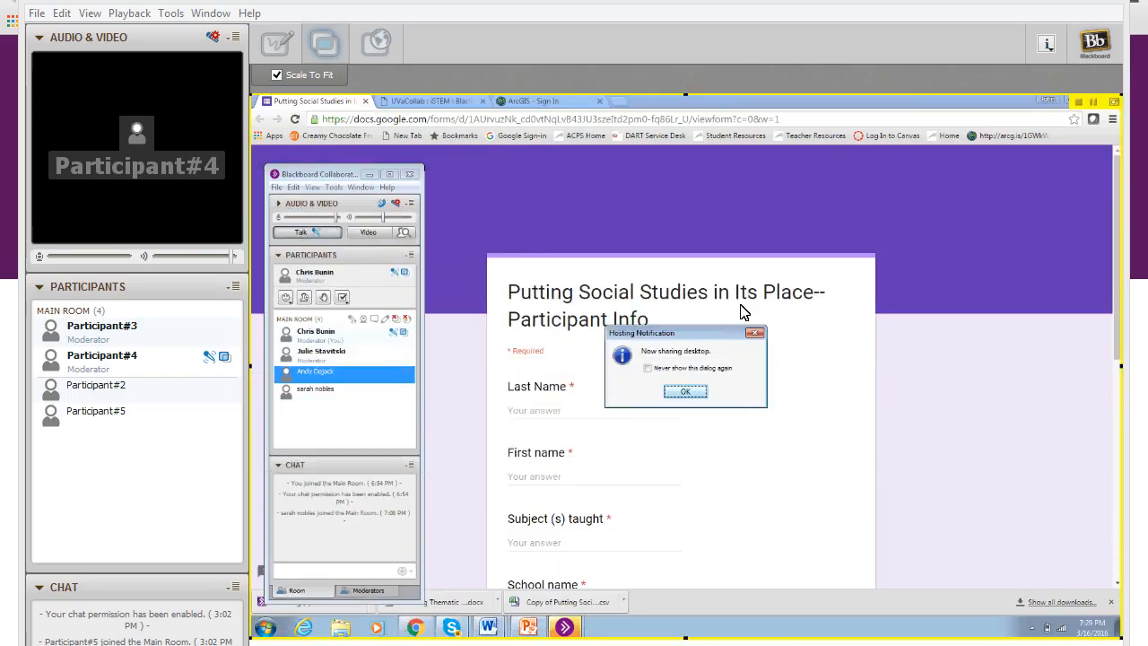
click(687, 389)
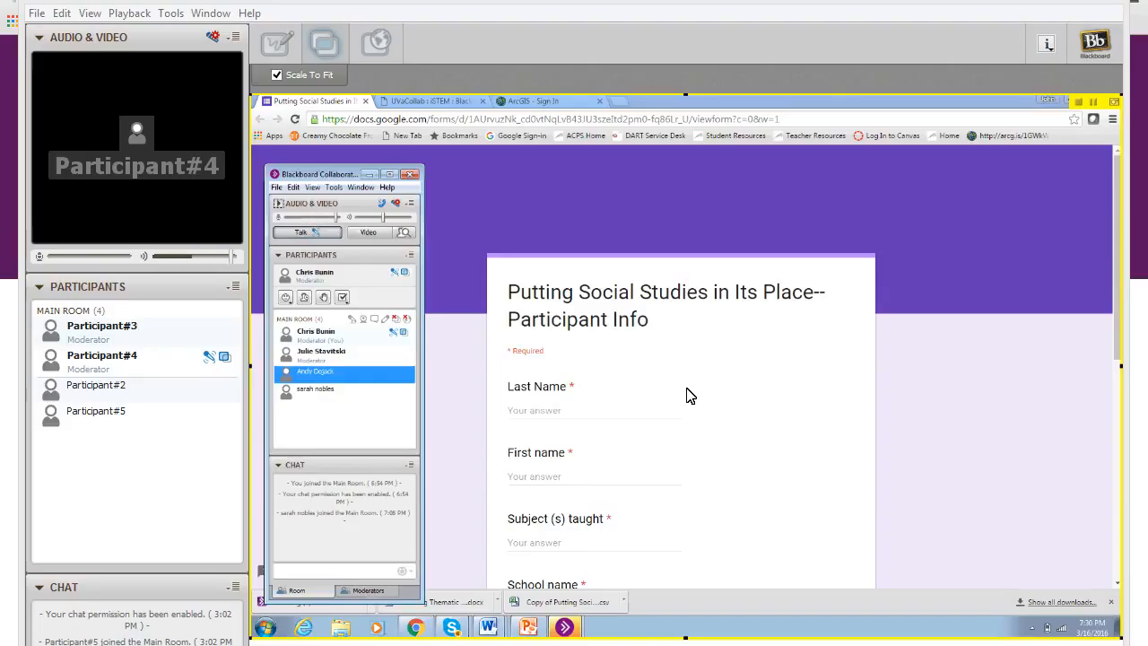
Sign in to the ArcGIS organization account by re-entering the account password, and dismiss the browser's password update prompt.
click(545, 102)
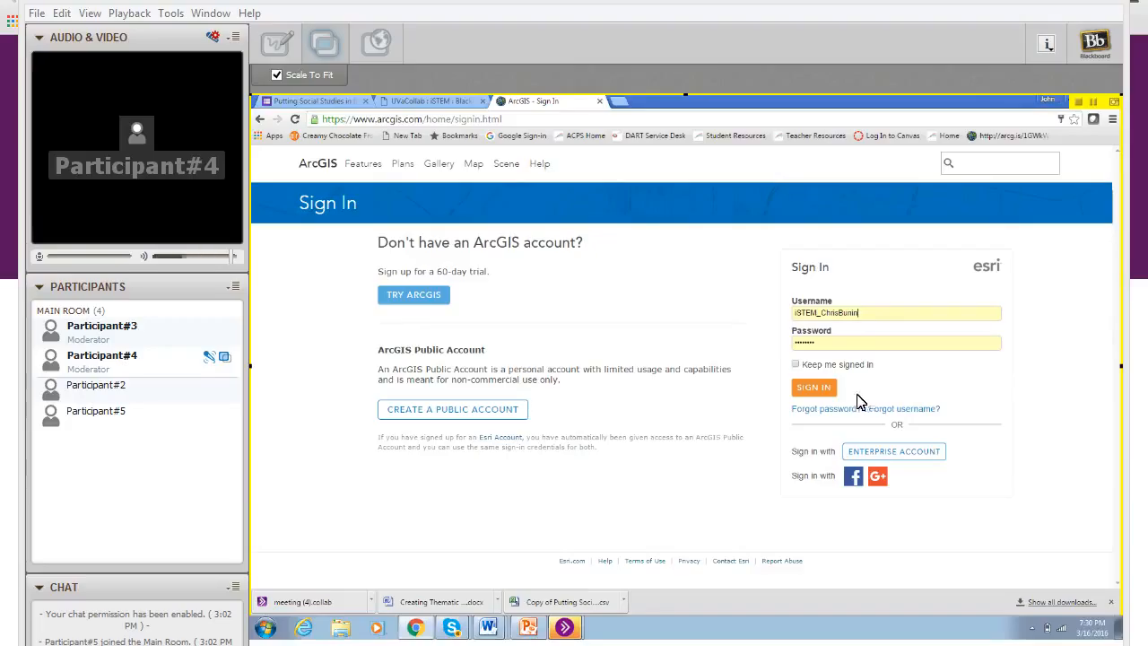
click(820, 387)
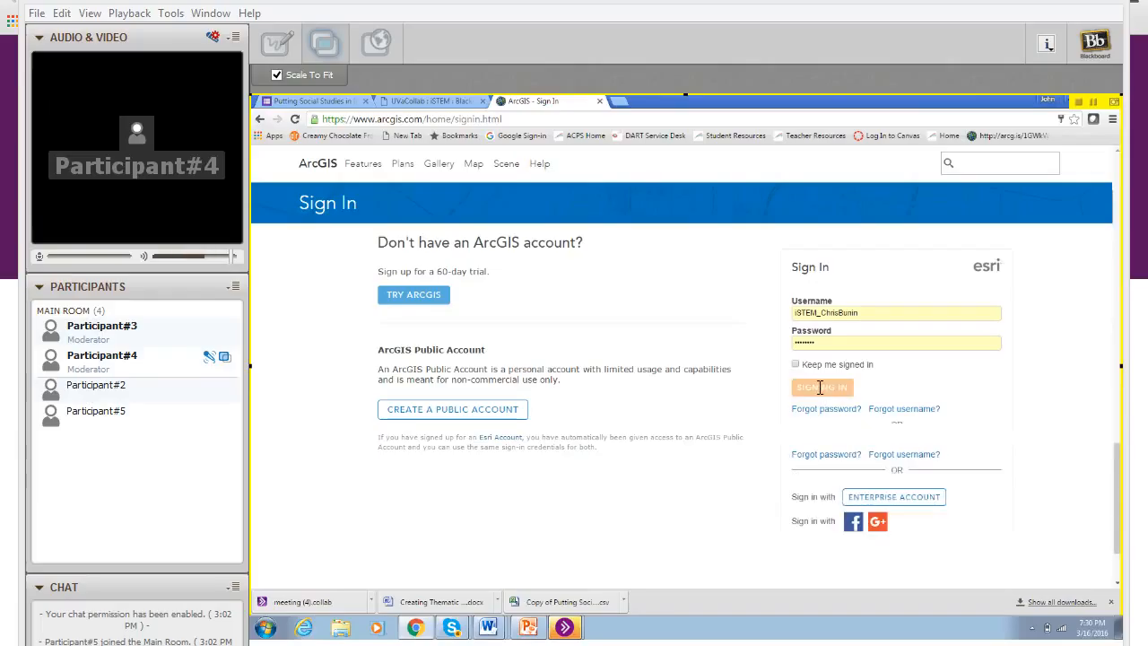
drag(839, 387, 734, 397)
text(•••••••)
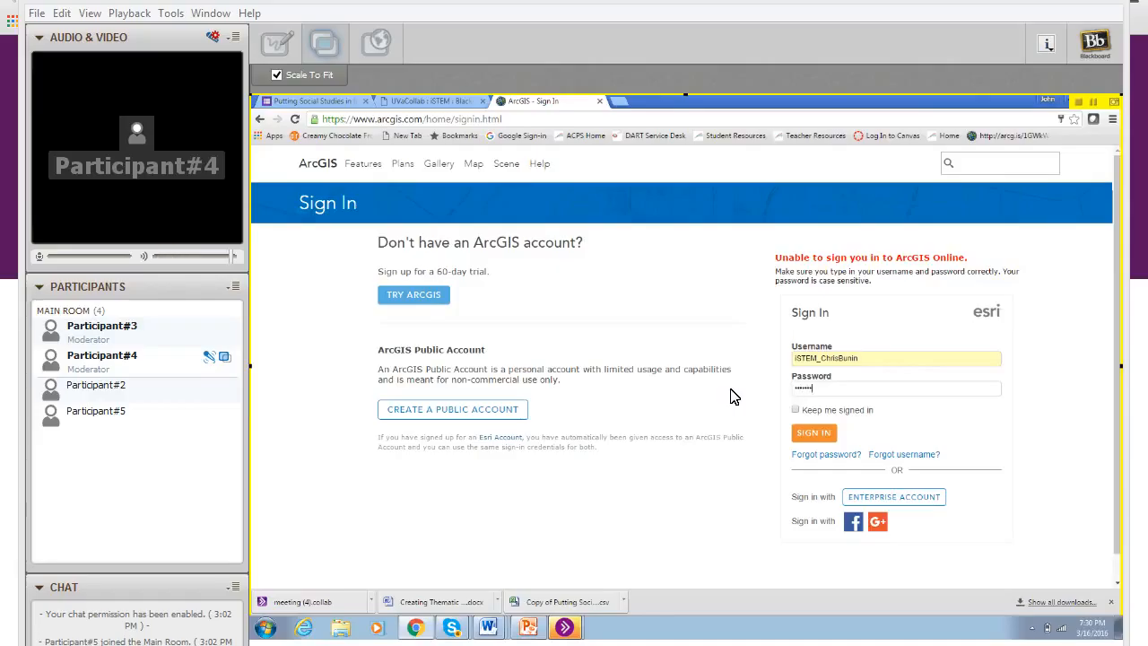
click(829, 433)
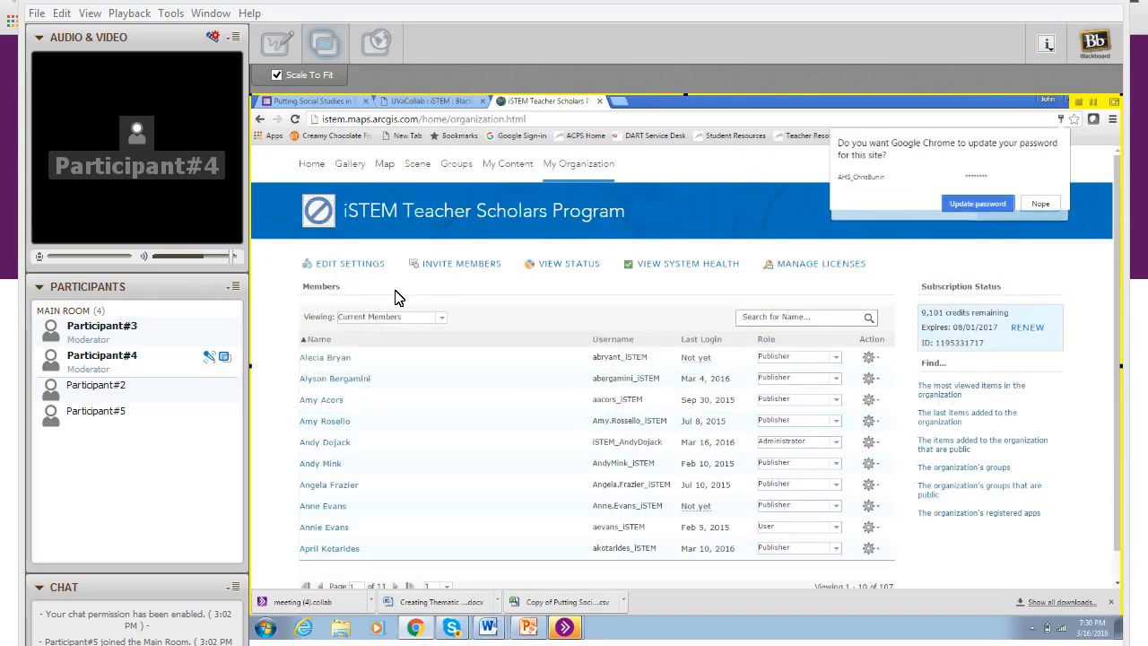
click(428, 242)
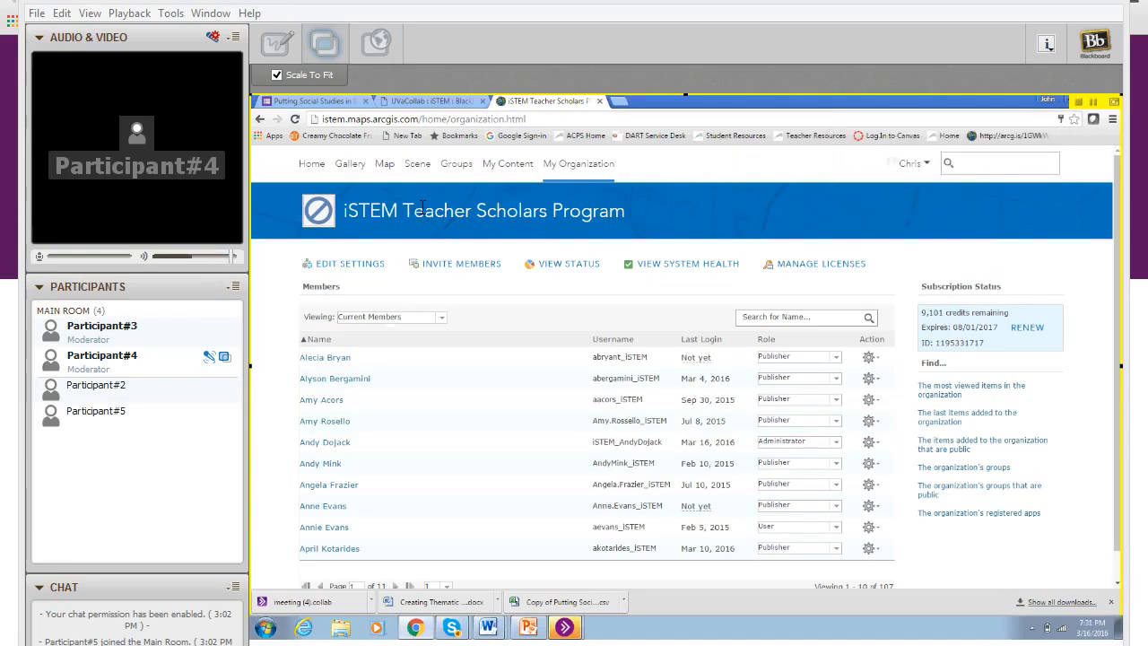
Open the map viewer and import the CSV file "Copy of Putting Social Studies in Its Place--Participant Info" as a layer.
click(383, 167)
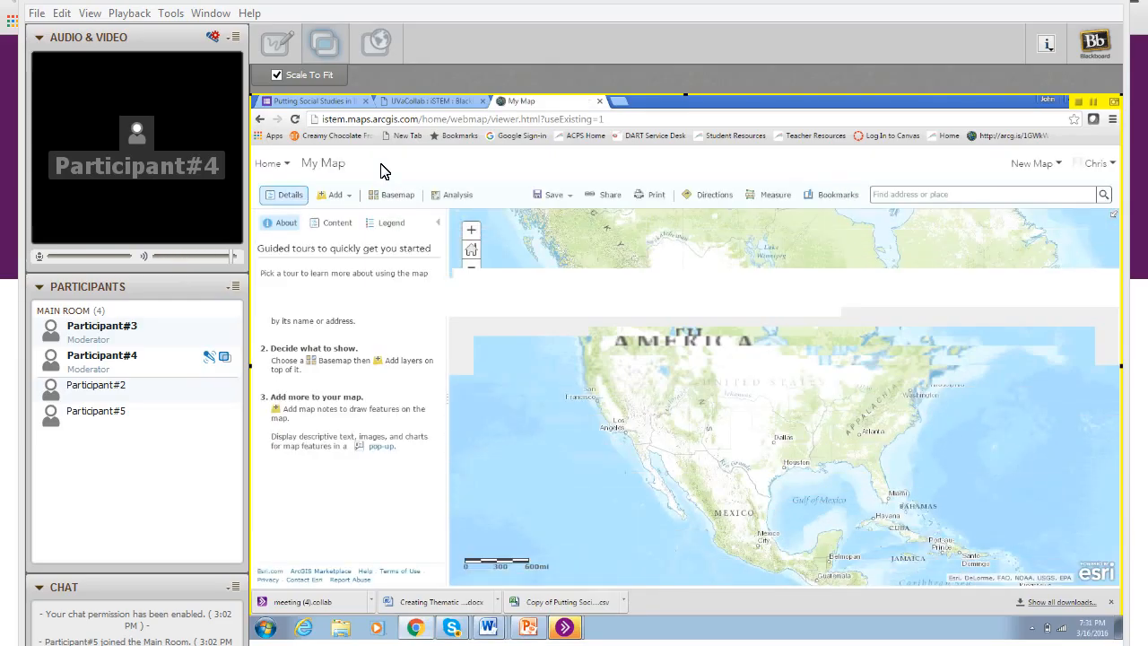
click(346, 205)
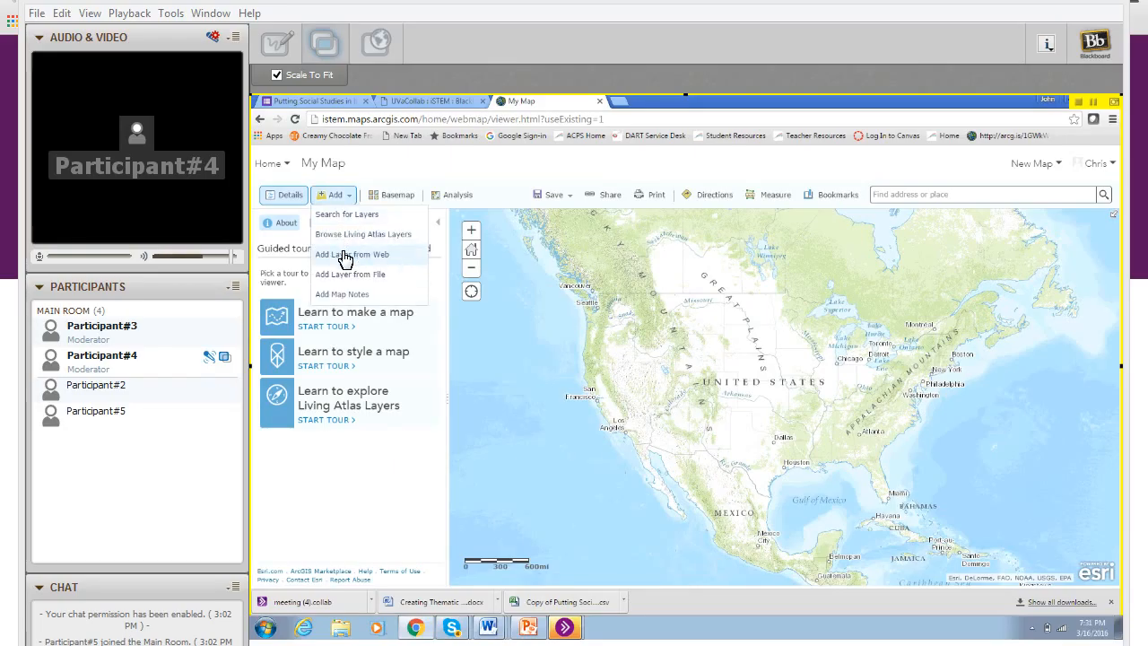
click(338, 275)
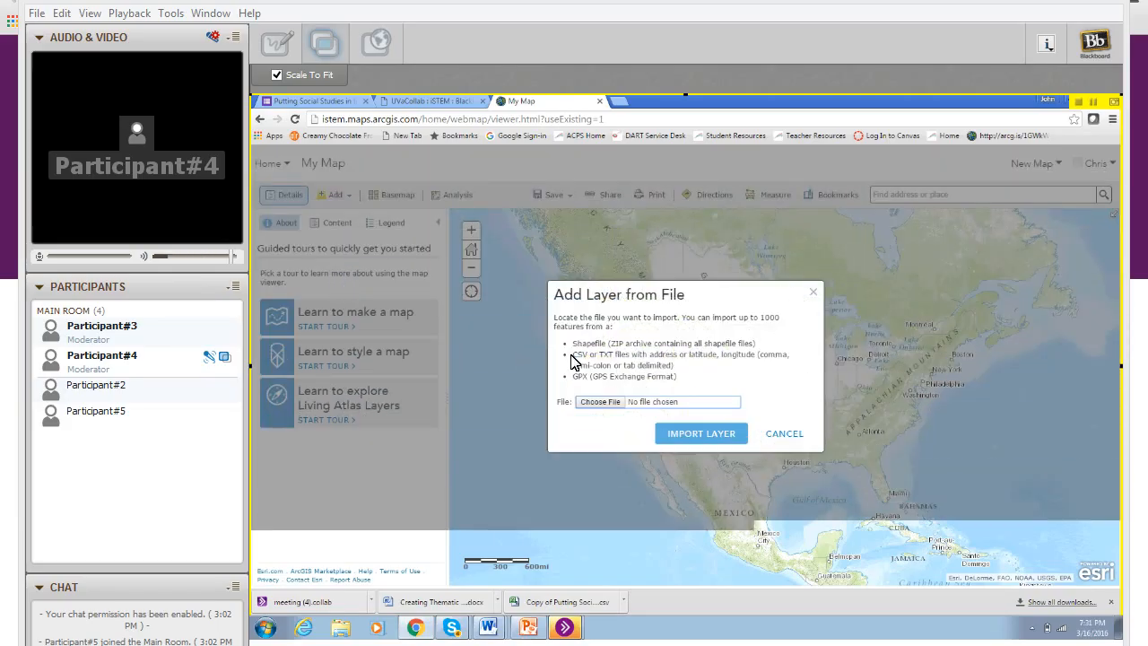
click(585, 402)
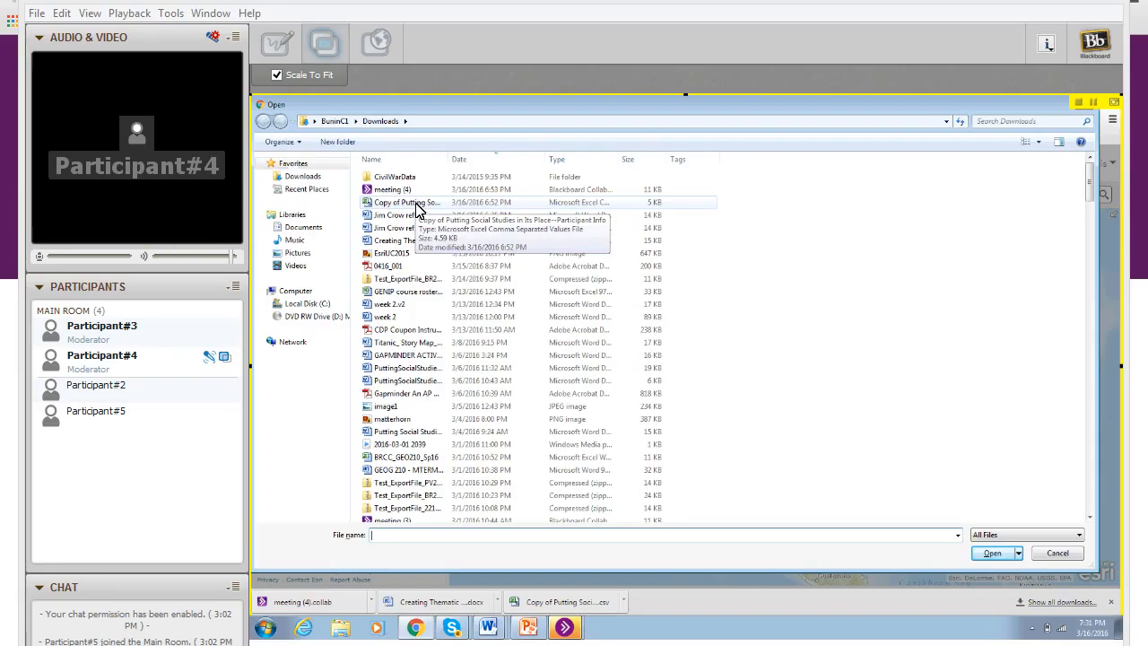
click(417, 209)
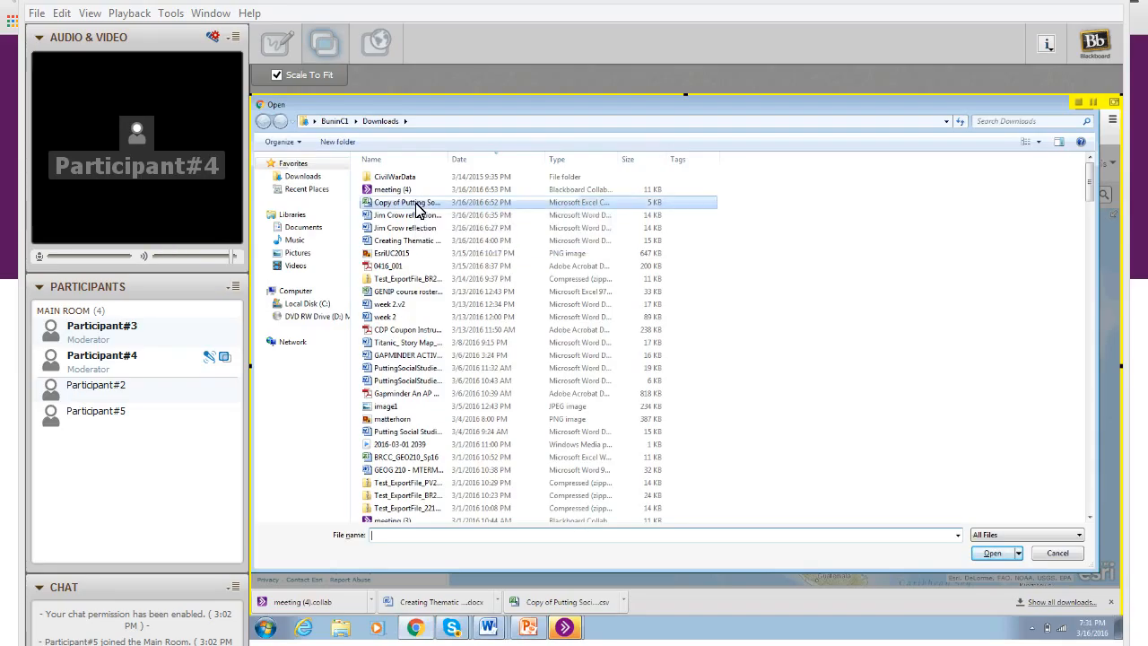
click(992, 553)
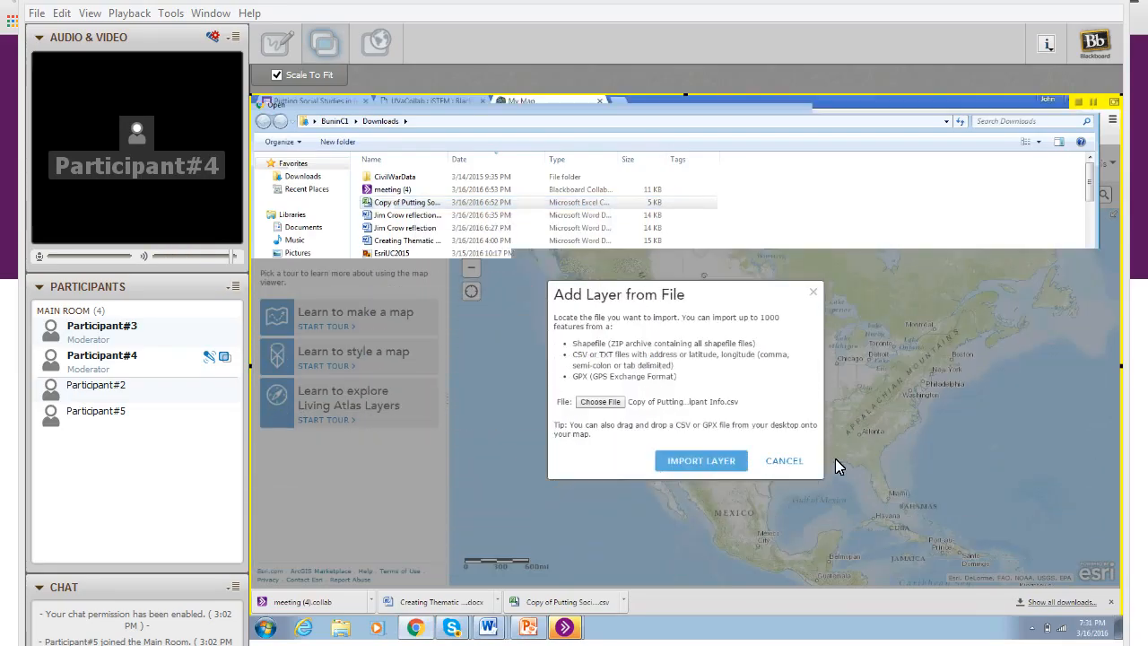
click(715, 461)
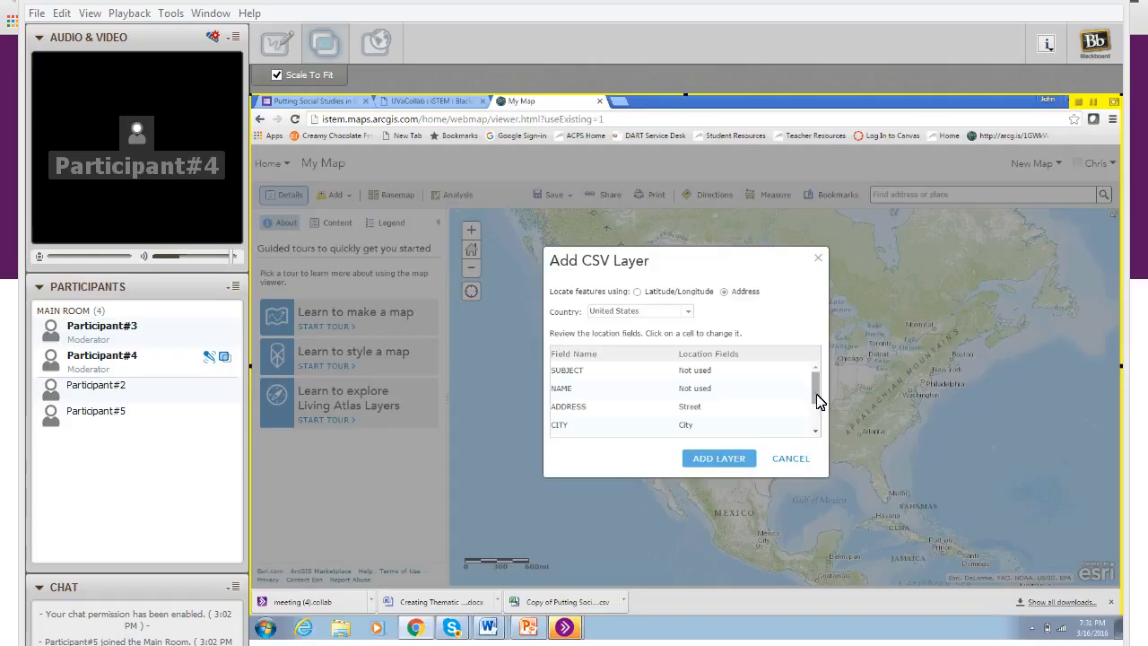
Review the location fields and add the CSV layer located by address in the United States, acknowledging the warning.
drag(817, 403, 817, 431)
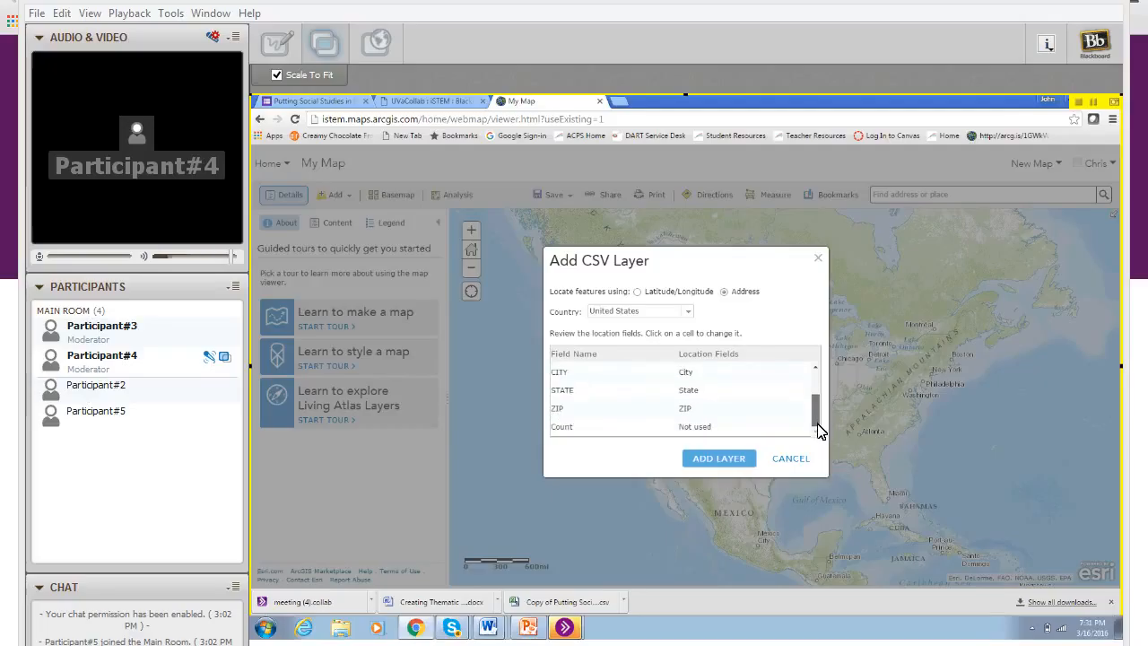
click(730, 460)
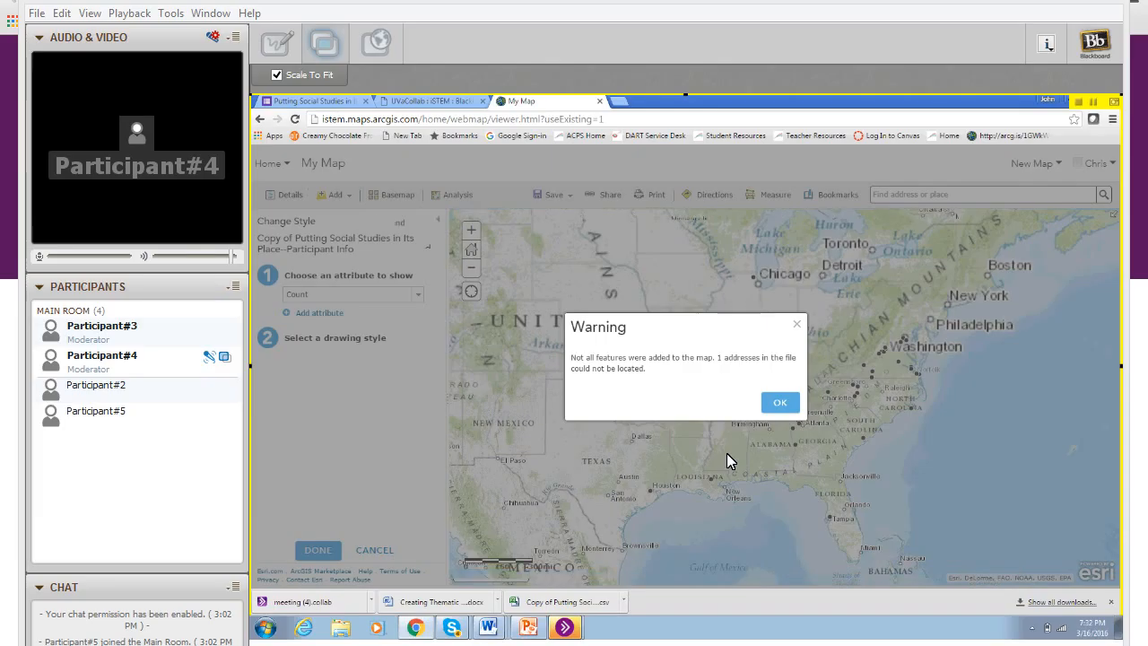
click(779, 406)
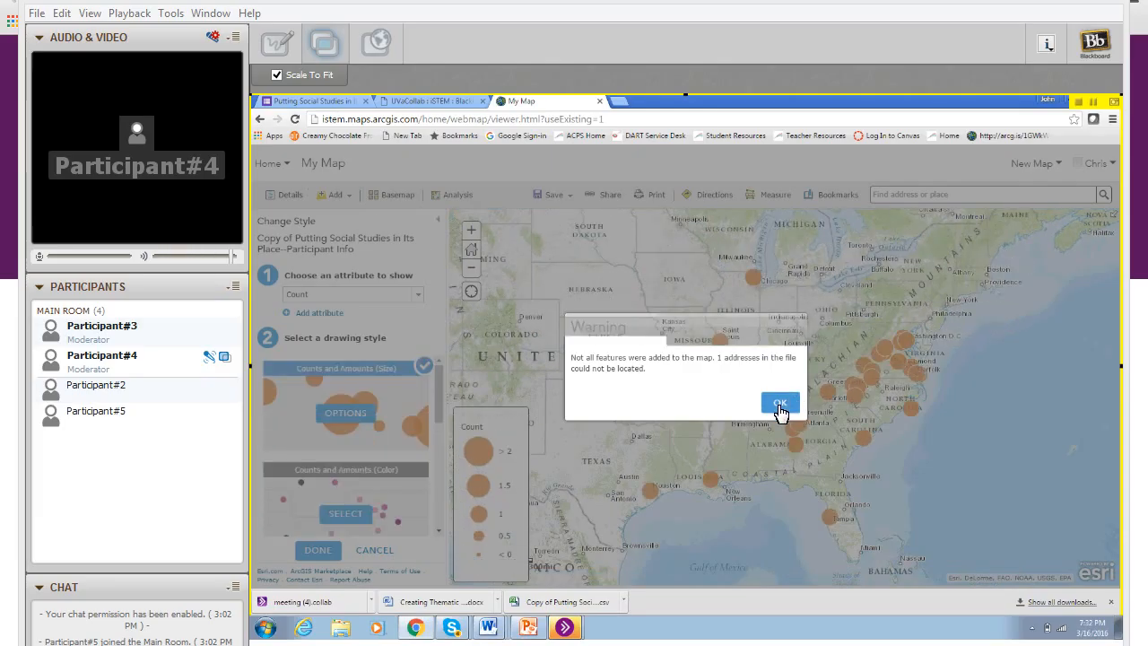
Style the participant info layer to show location only.
click(420, 296)
click(383, 307)
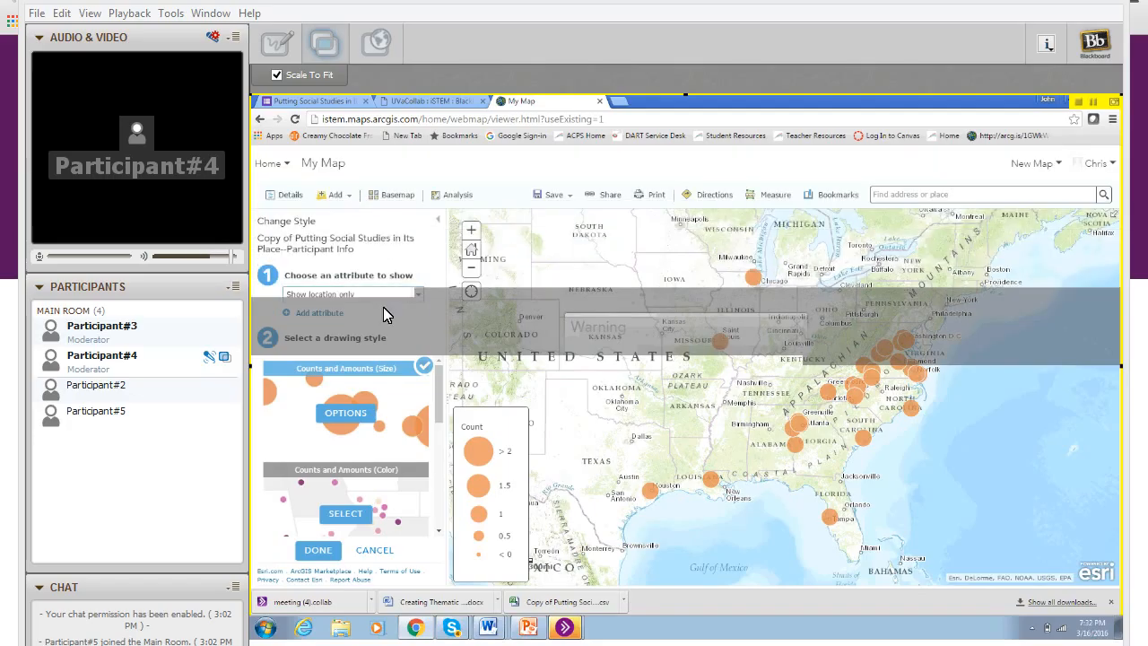
click(319, 551)
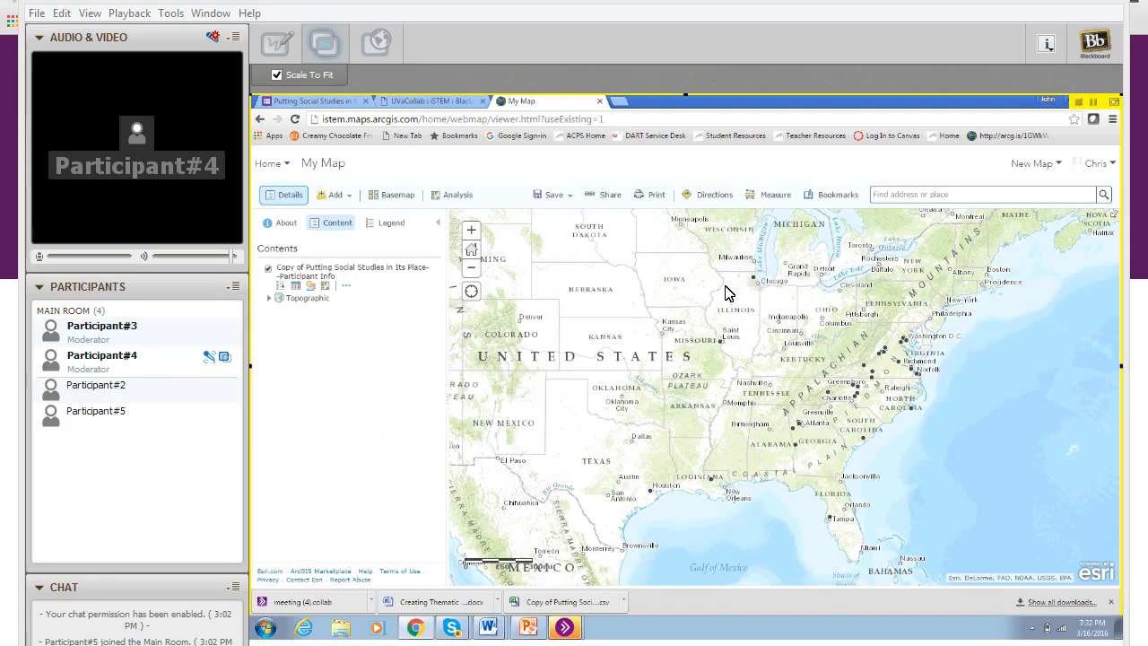
Examine the attribute pop-up of the participant point near Chicago and close it.
click(752, 277)
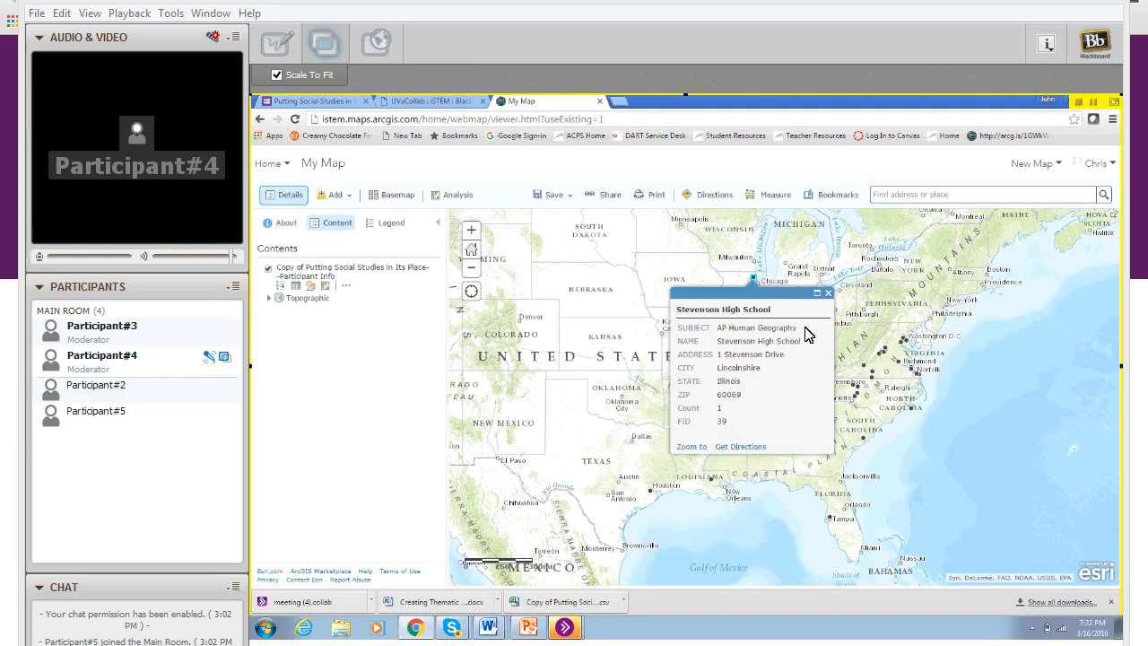
click(828, 293)
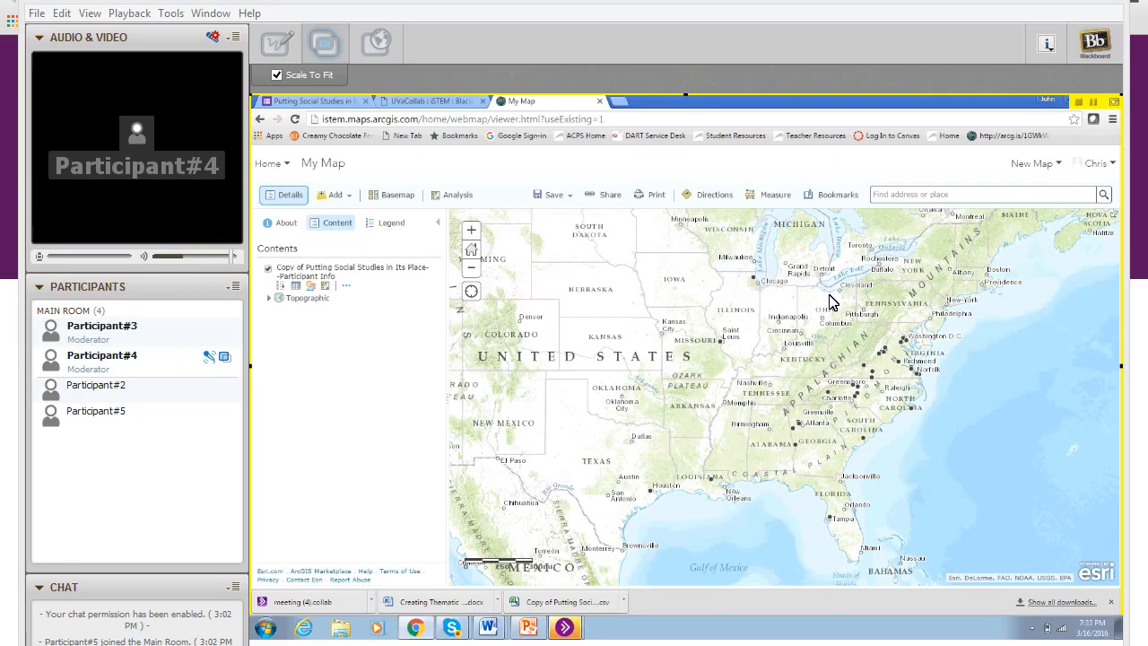
Search My Organization's layers for "iSTEM_United" and add the iSTEM_UnitedStates layer to the map.
click(351, 203)
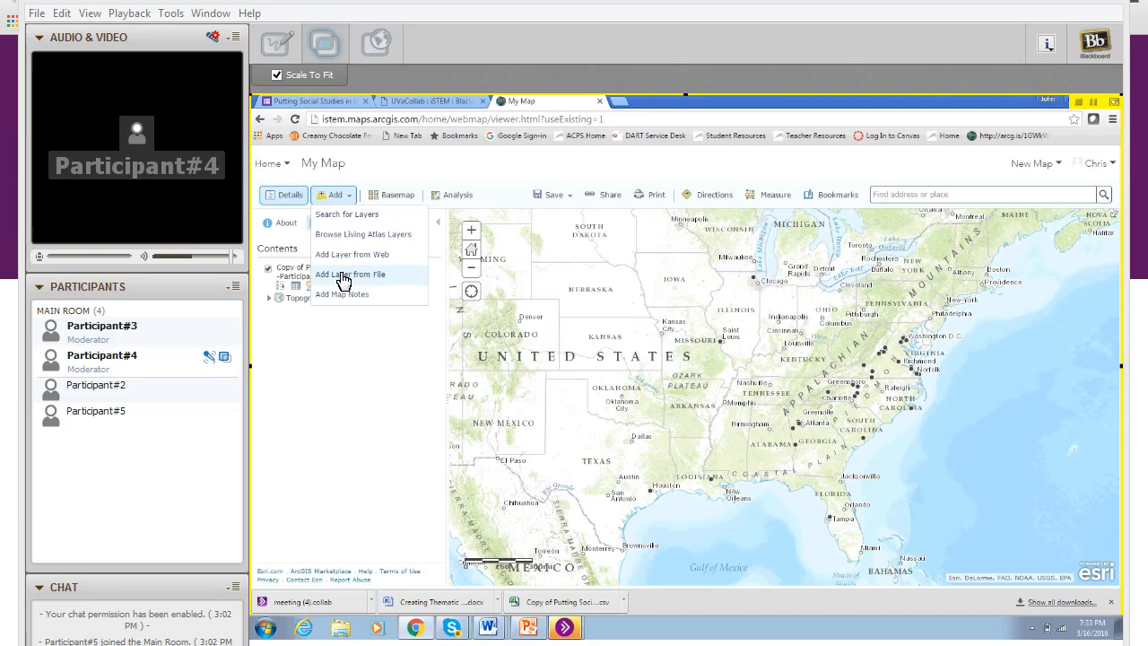
click(346, 220)
click(330, 242)
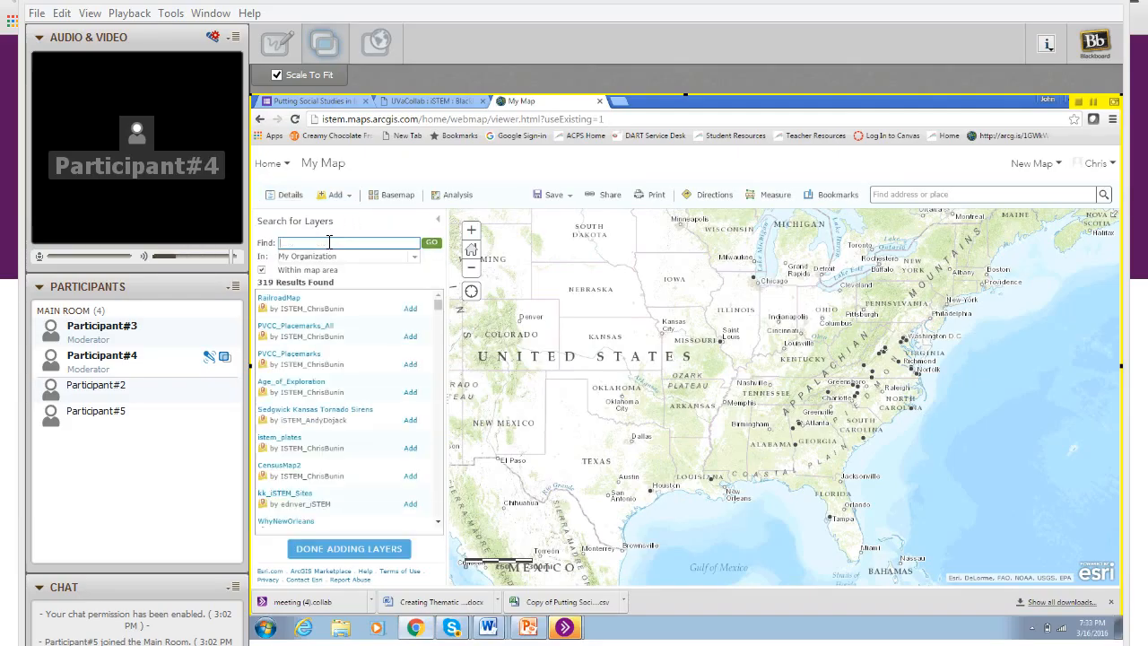
text(iSTEM_United)
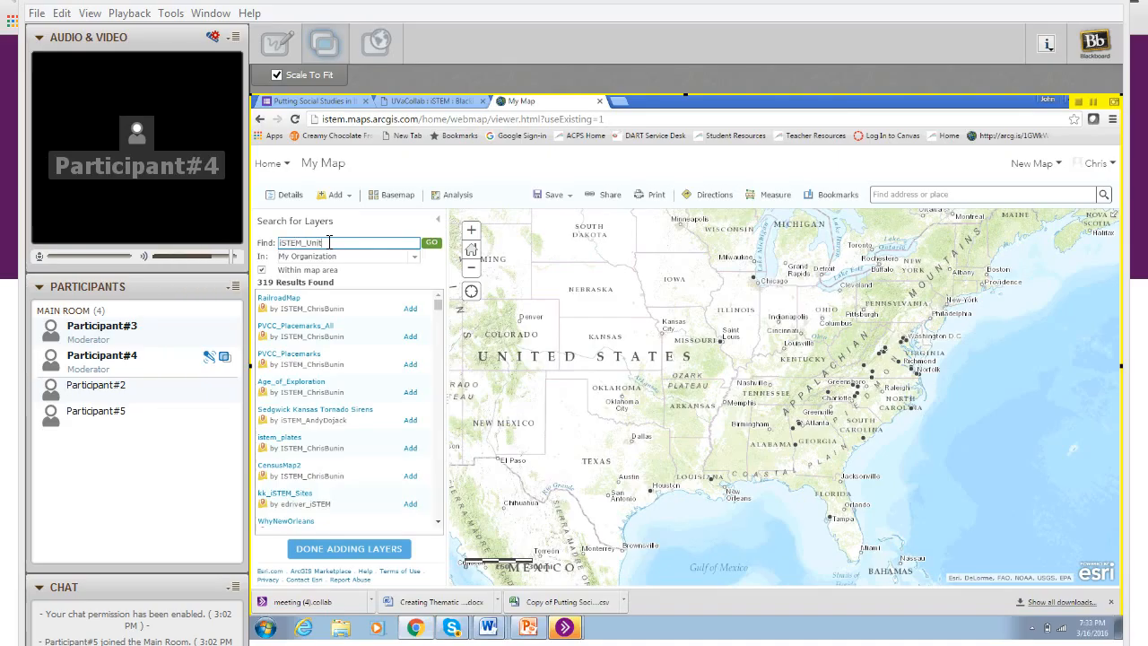
click(431, 245)
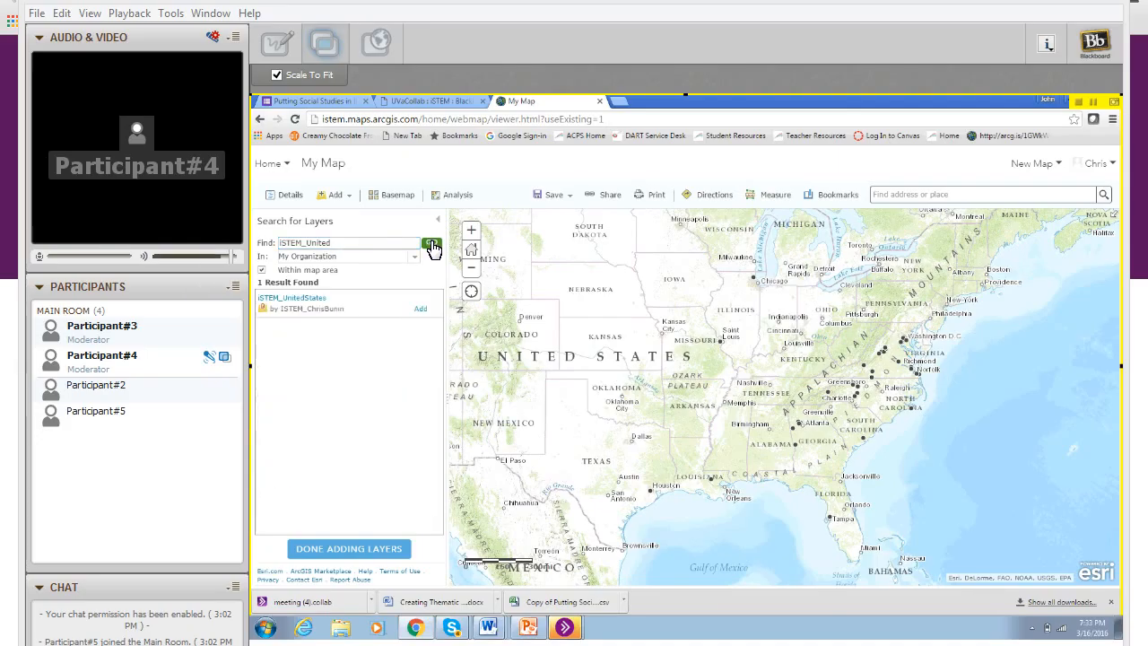
click(420, 310)
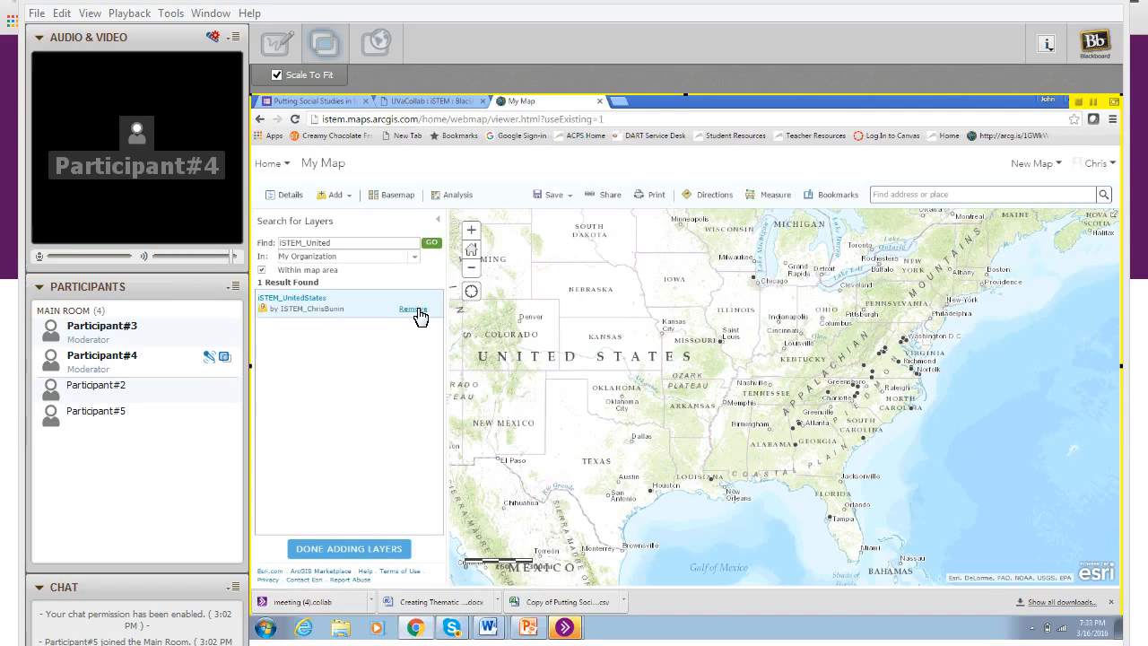
click(439, 228)
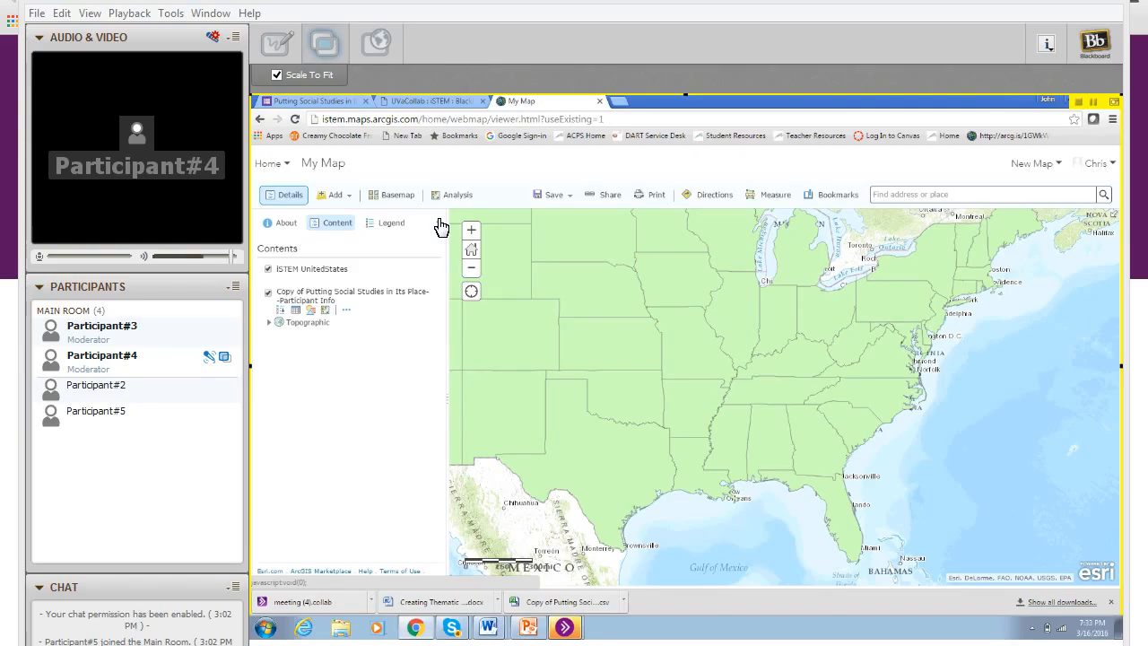
Move the iSTEM UnitedStates layer below the participant info layer in the map contents.
click(259, 271)
drag(259, 271, 263, 308)
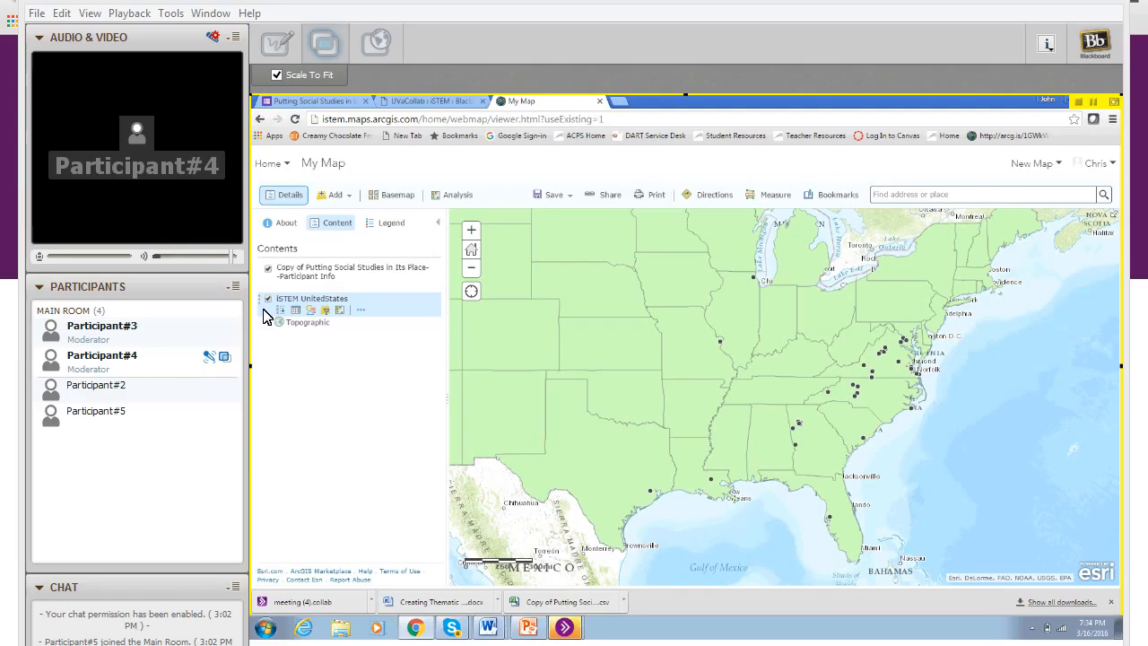
Try to run the Aggregate Points analysis from the iSTEM UnitedStates layer, and return to the map contents.
click(341, 319)
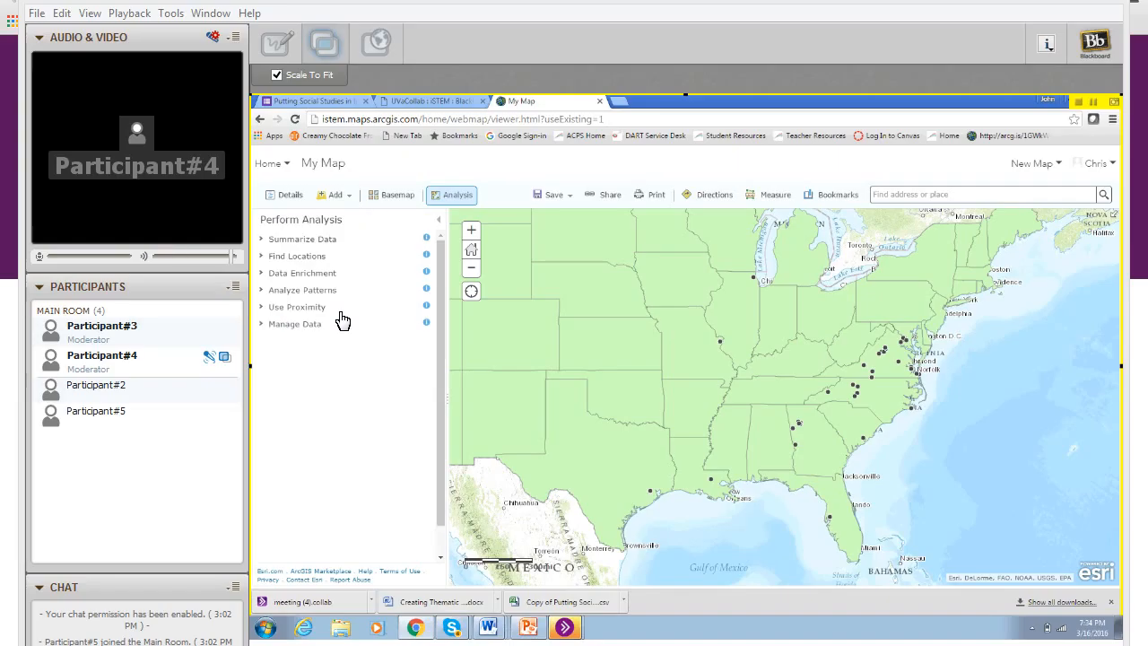
click(264, 242)
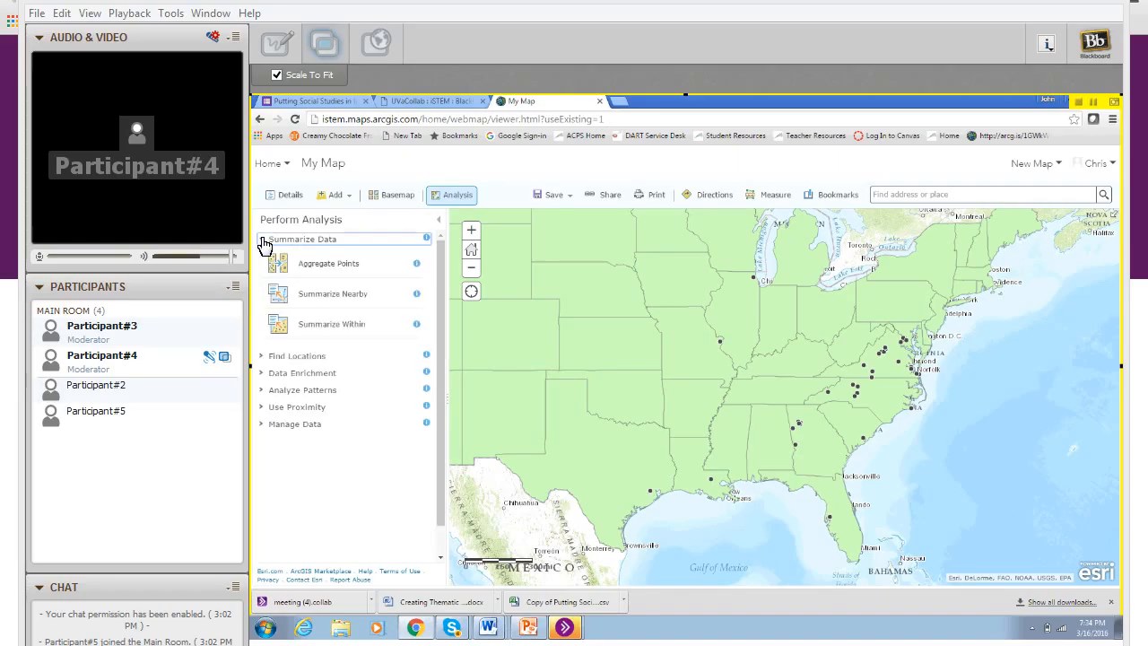
click(314, 268)
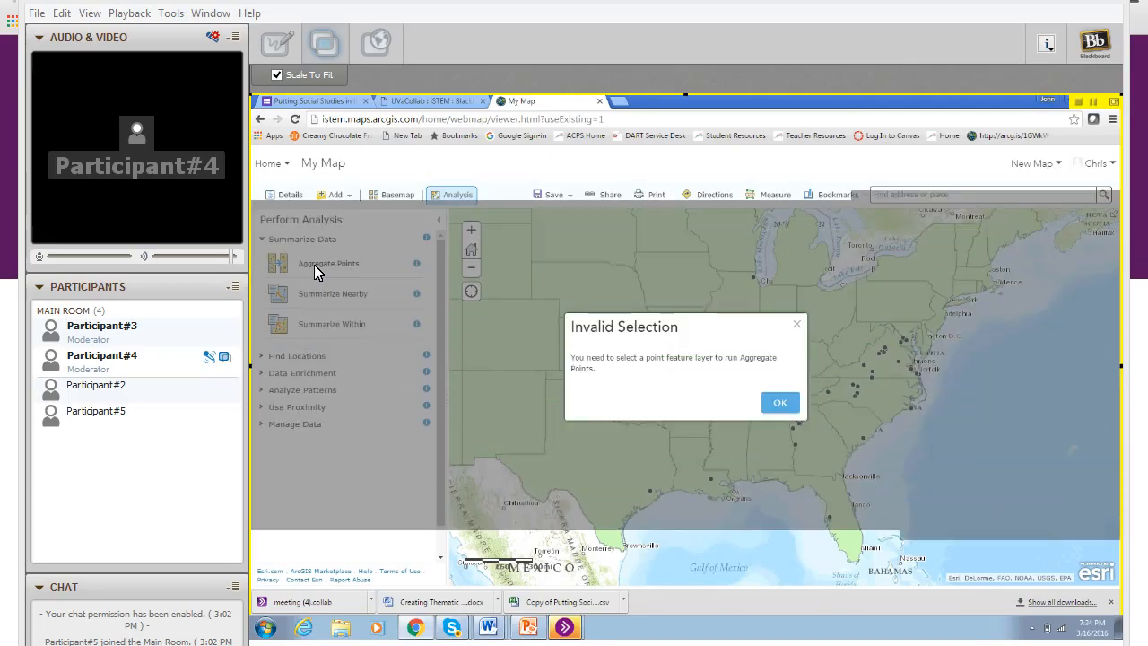
click(770, 406)
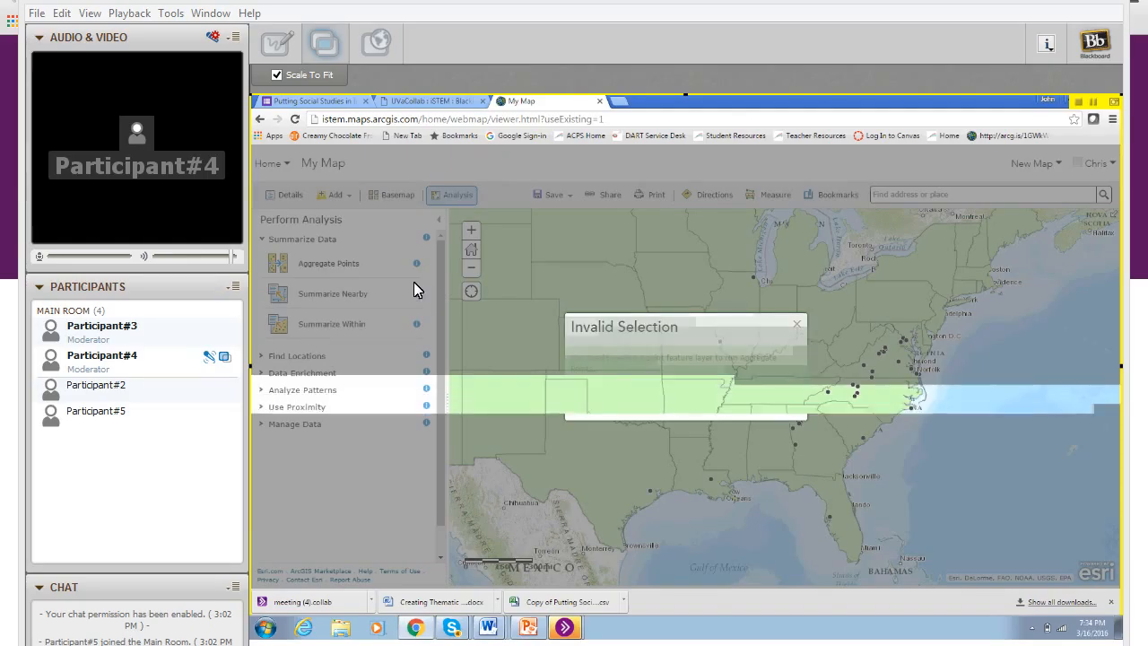
click(334, 265)
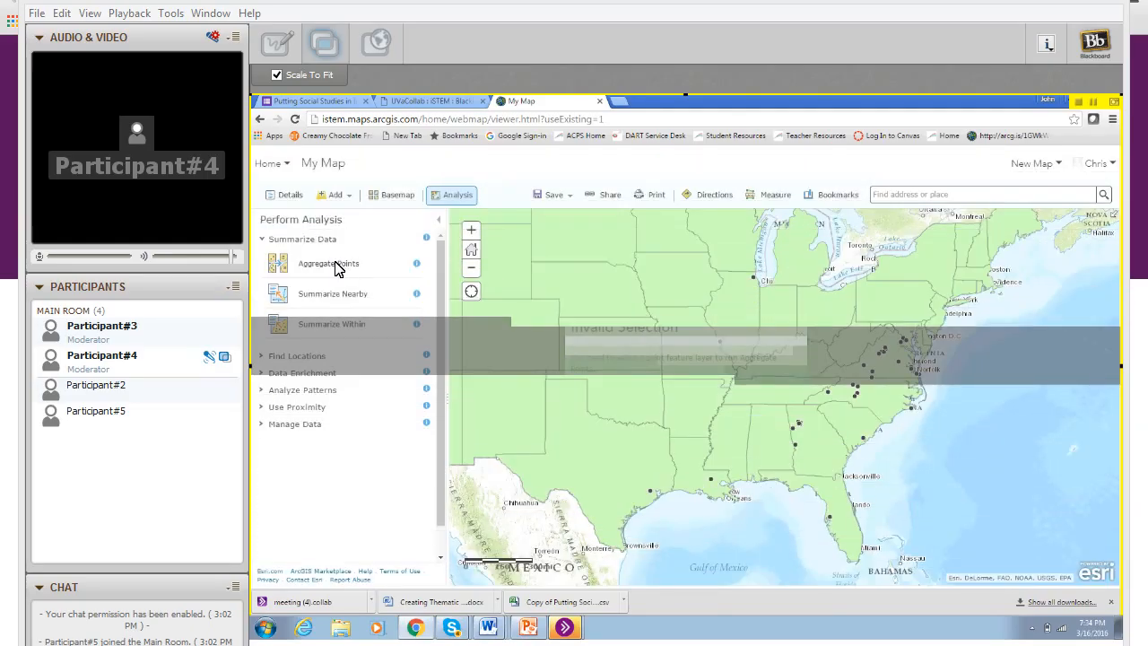
click(774, 408)
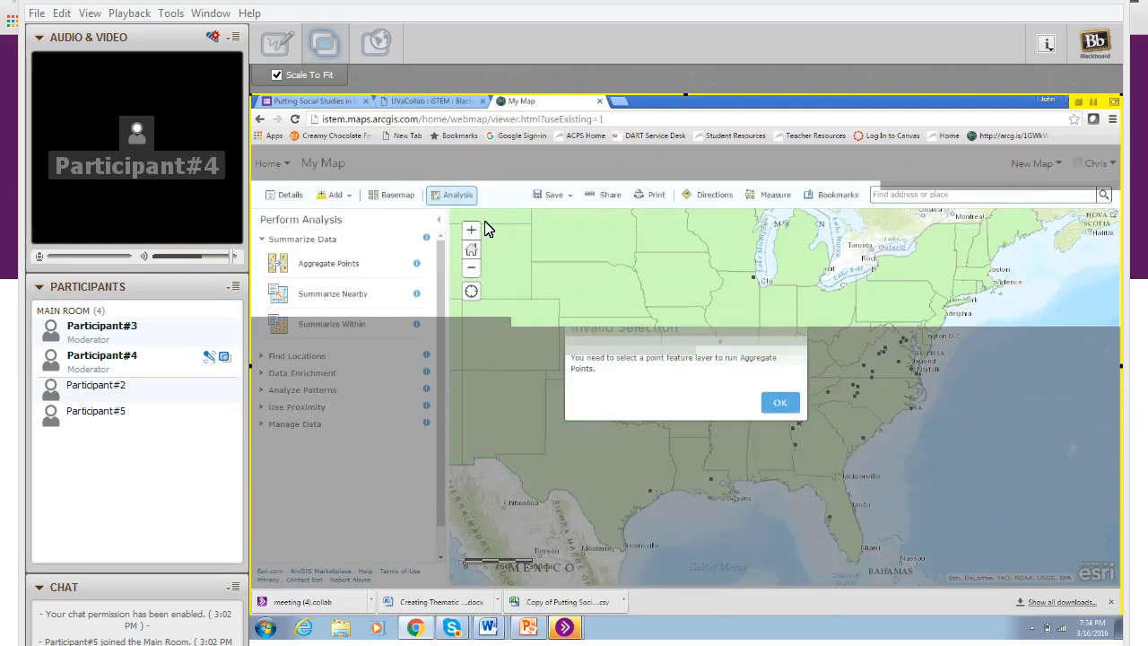
click(440, 224)
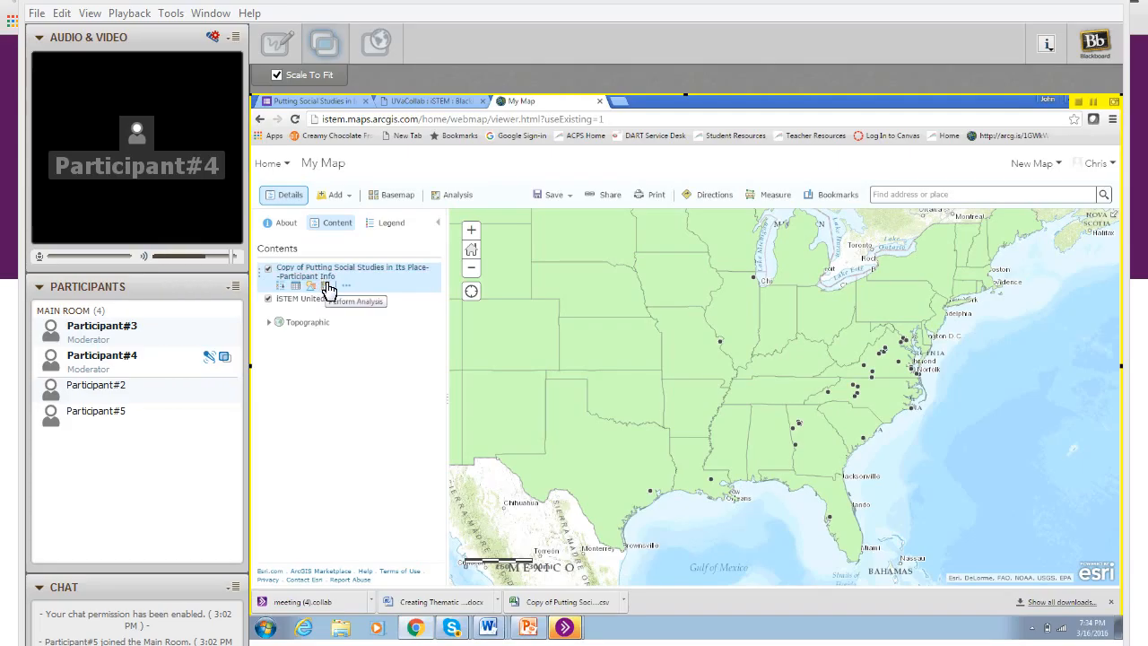
Set up Aggregate Points from the participant info layer into iSTEM_UnitedStates areas, with a Sum statistic on Count and grouping by the Count field.
click(329, 288)
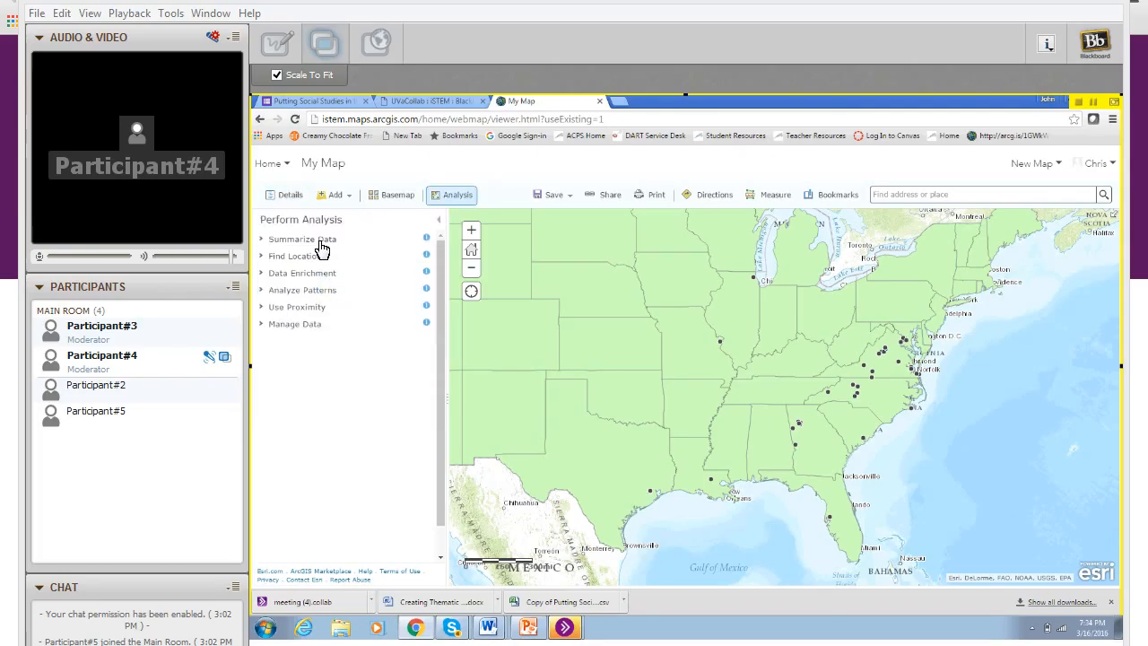
click(321, 247)
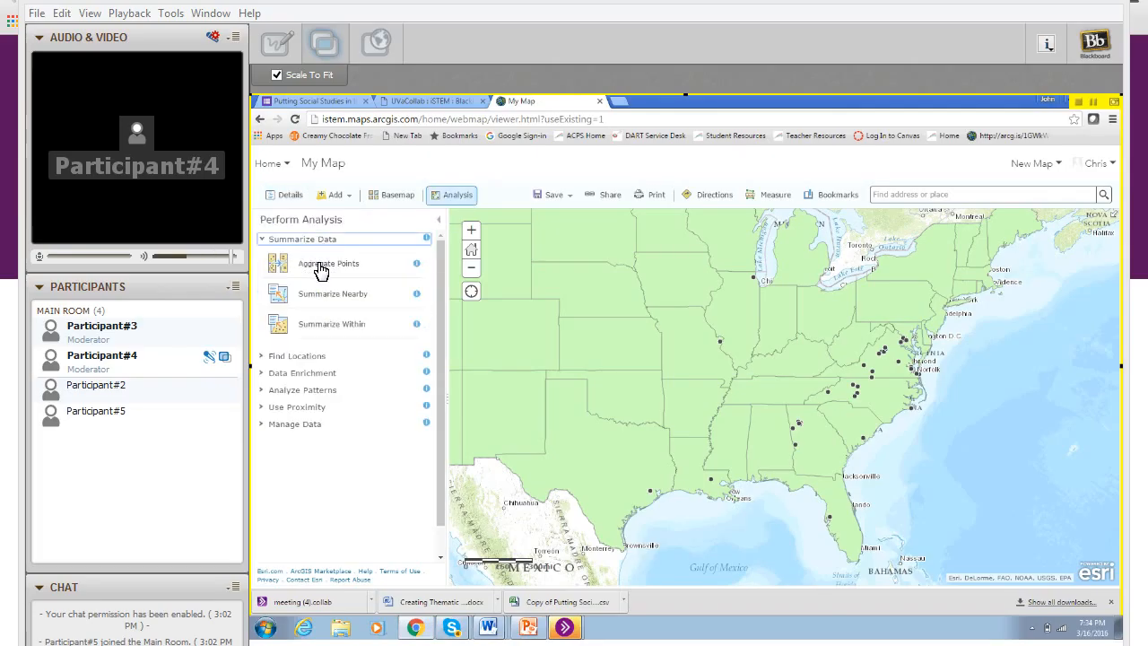
click(321, 267)
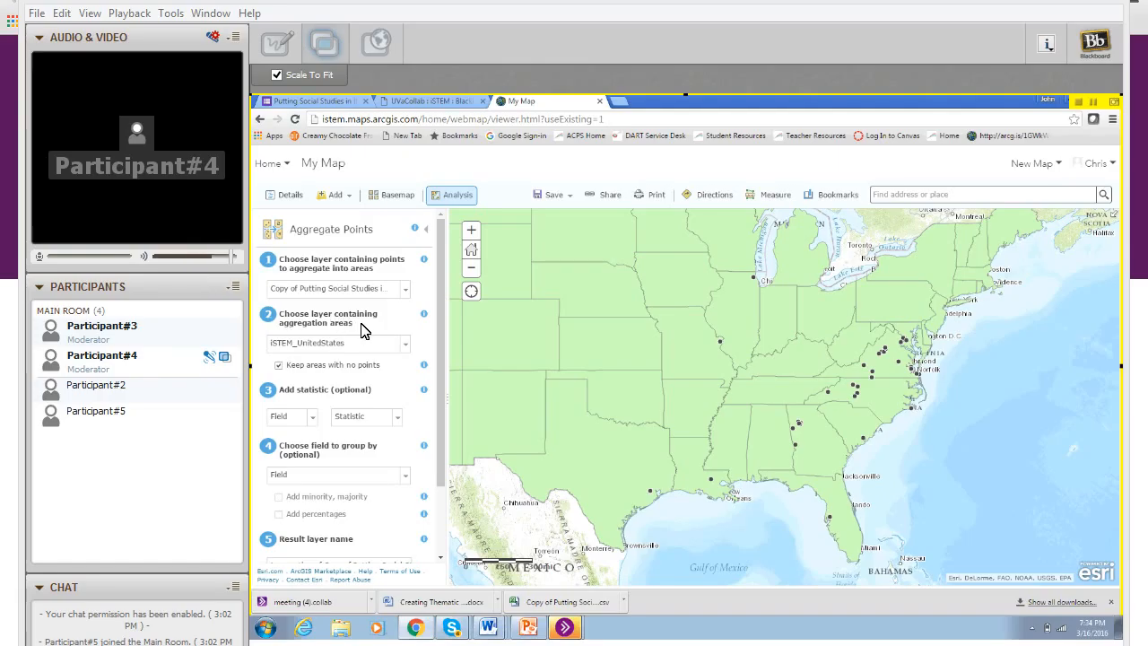
click(314, 422)
click(296, 448)
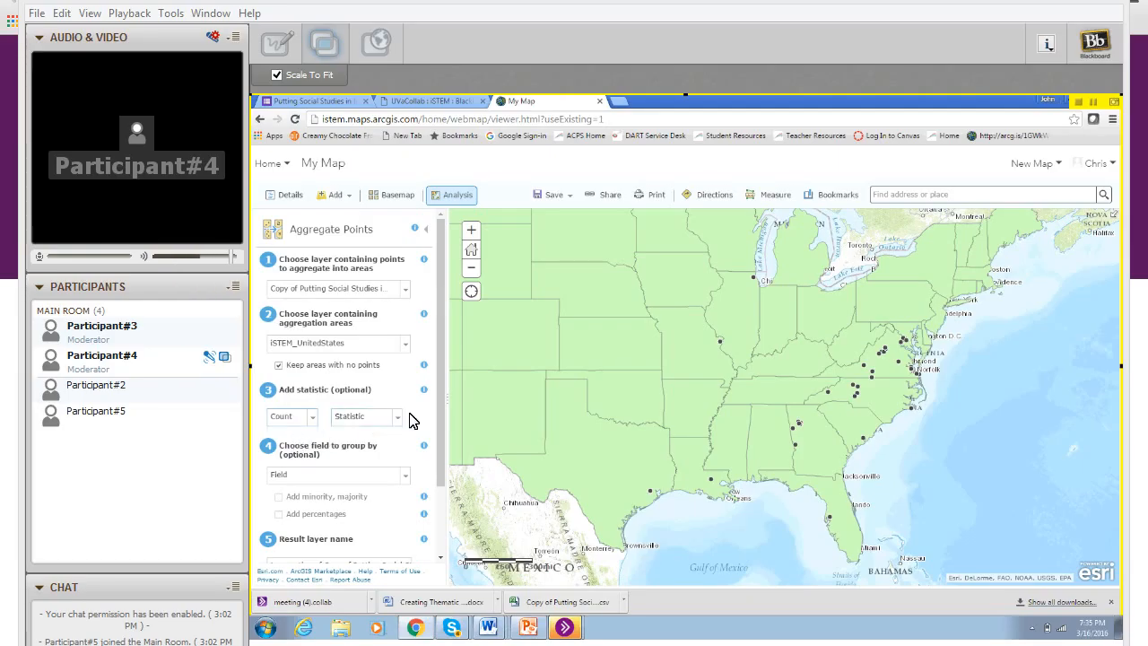
click(403, 423)
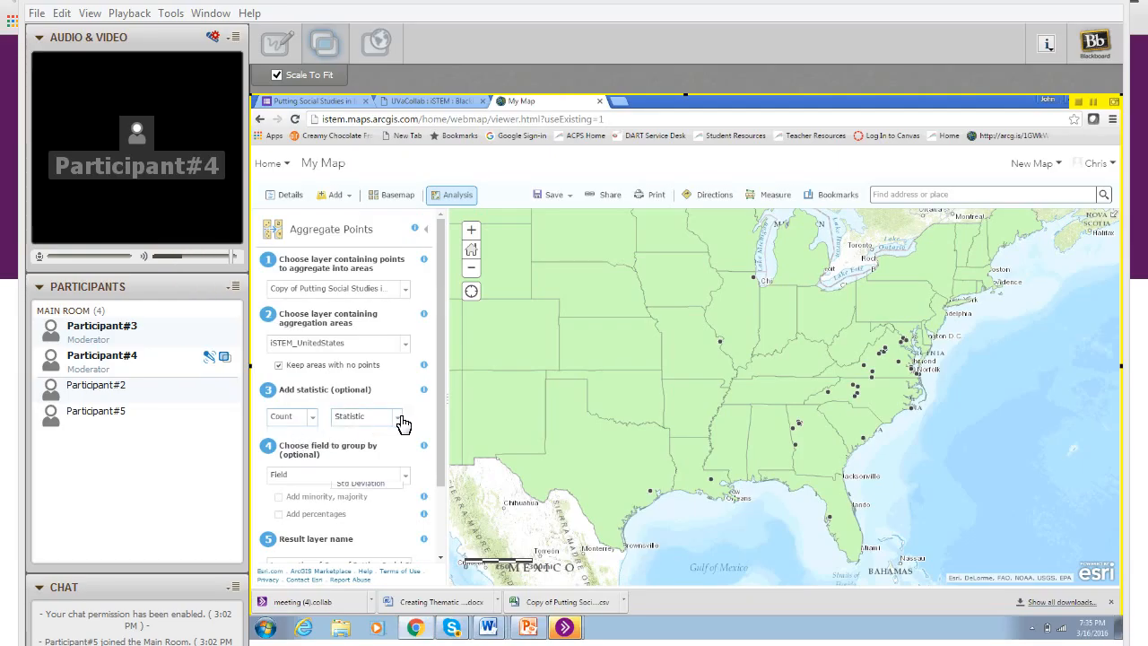
click(375, 448)
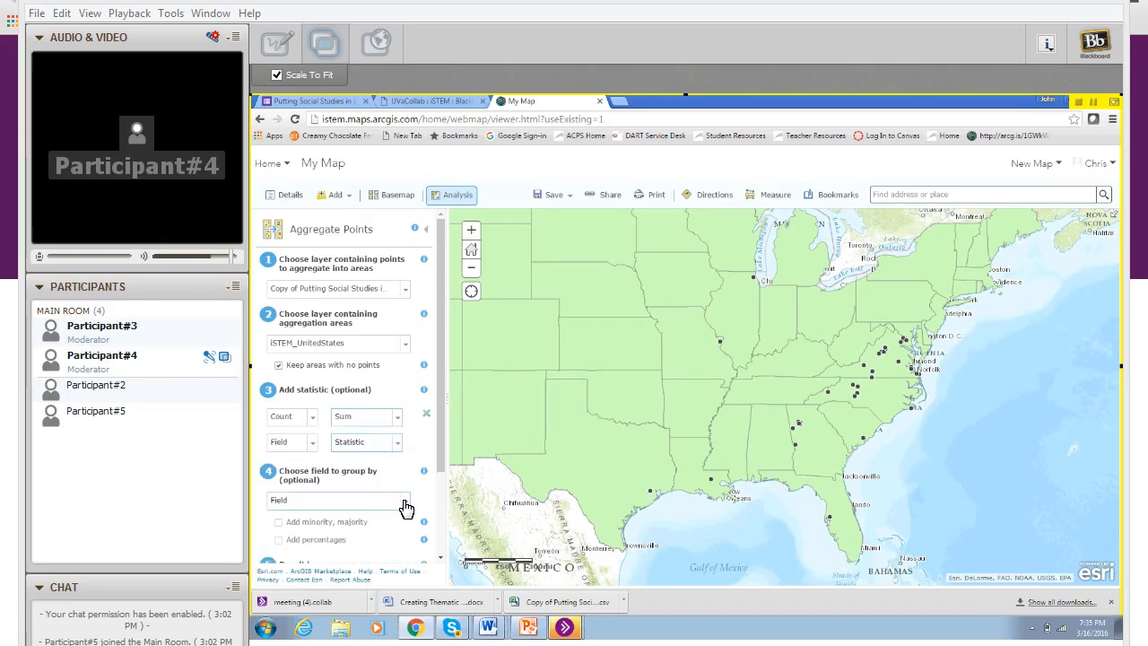
click(316, 495)
Replace the default result layer name with "PSSiiP Peeps2" and run the aggregation analysis.
drag(441, 440, 461, 548)
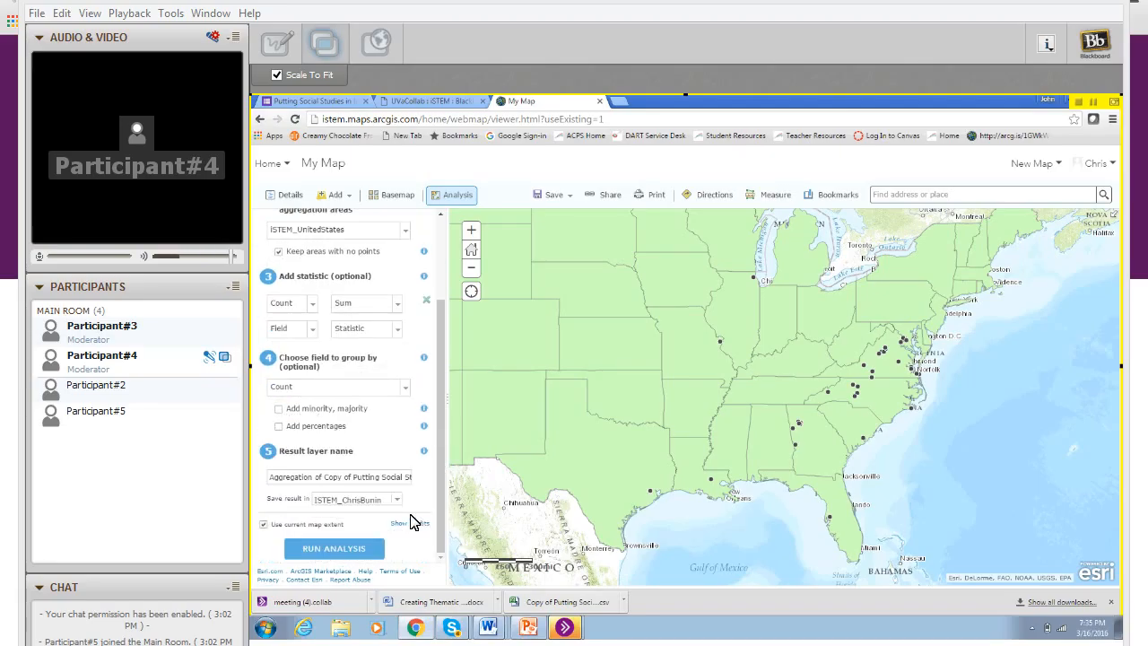
click(386, 479)
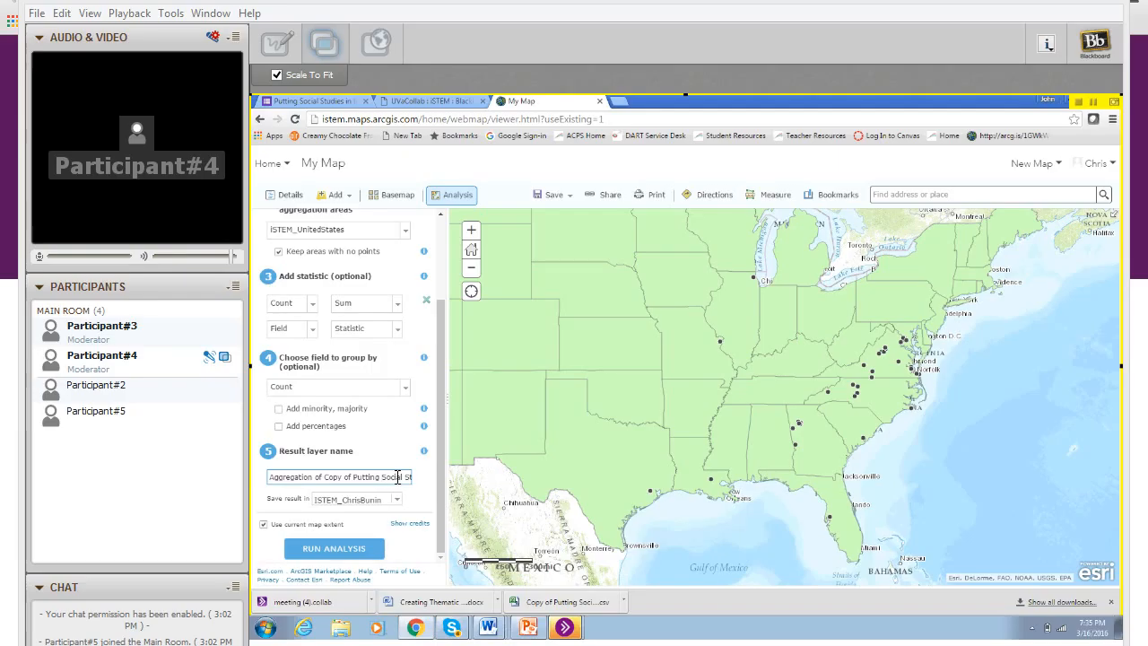
drag(404, 477, 254, 482)
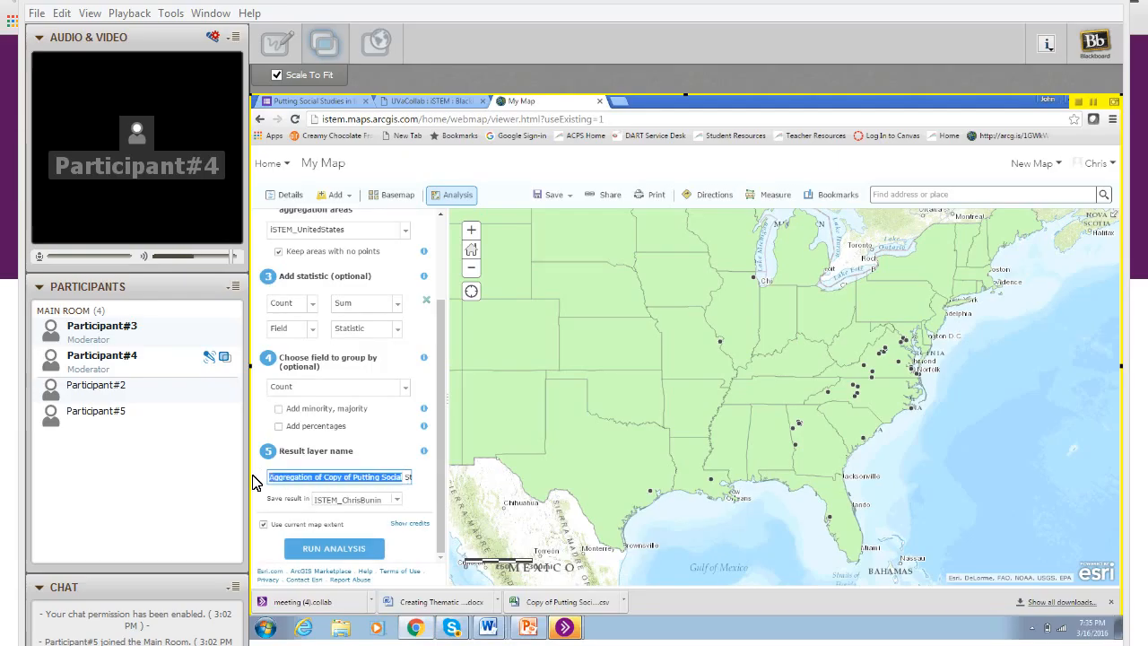
key(BackSpace)
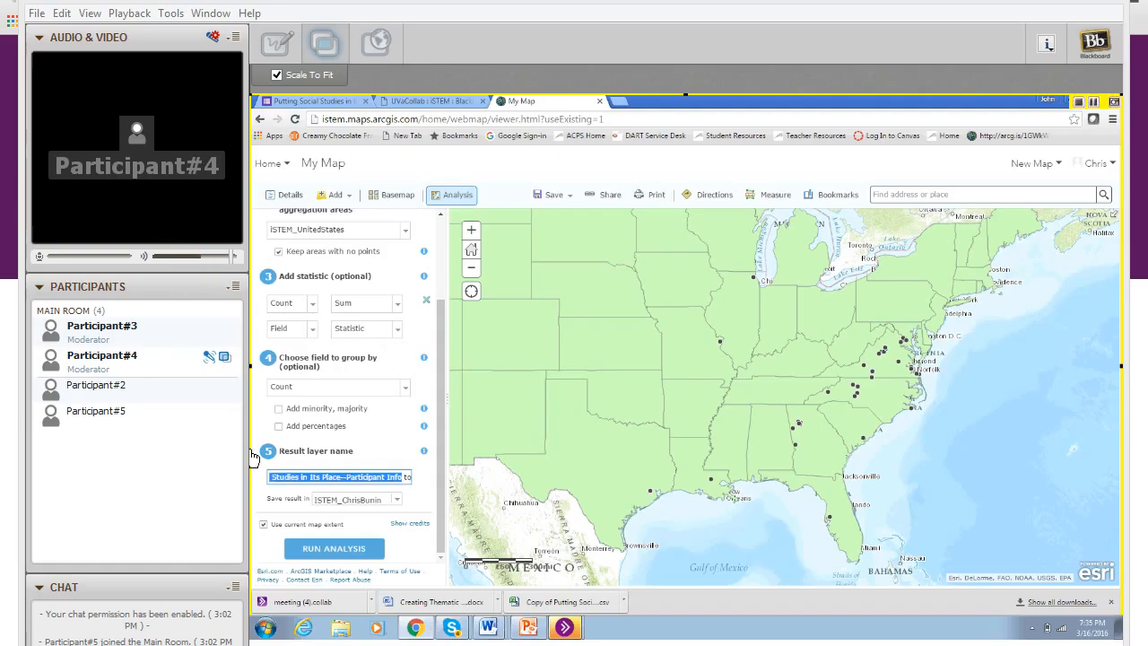
key(BackSpace)
drag(357, 476, 255, 483)
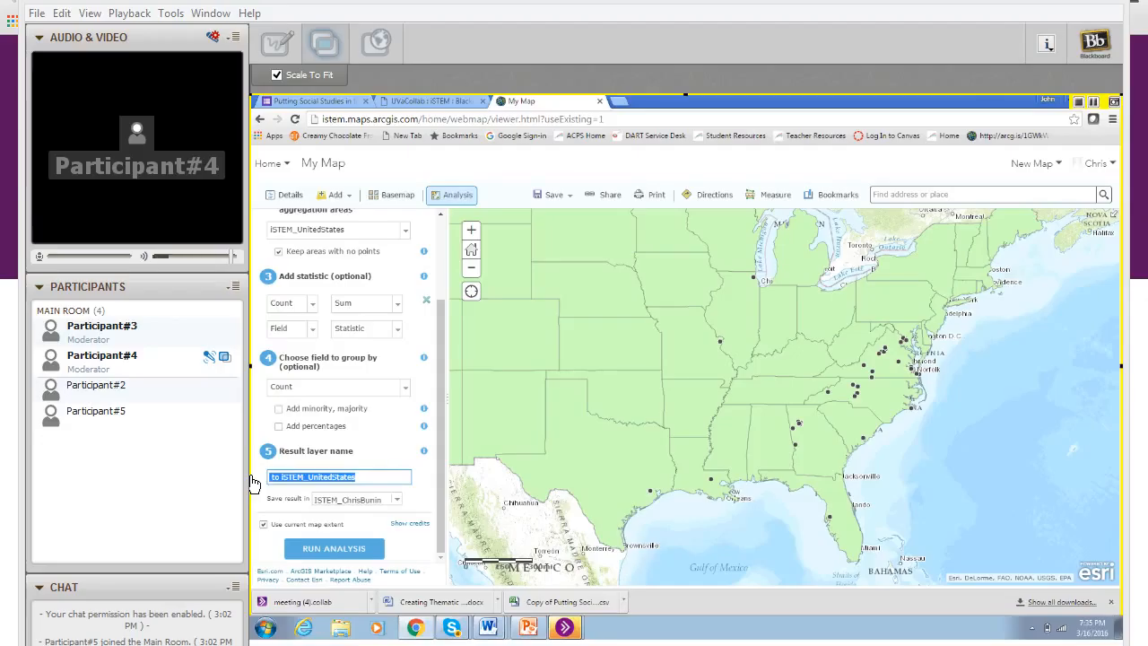
text(PS)
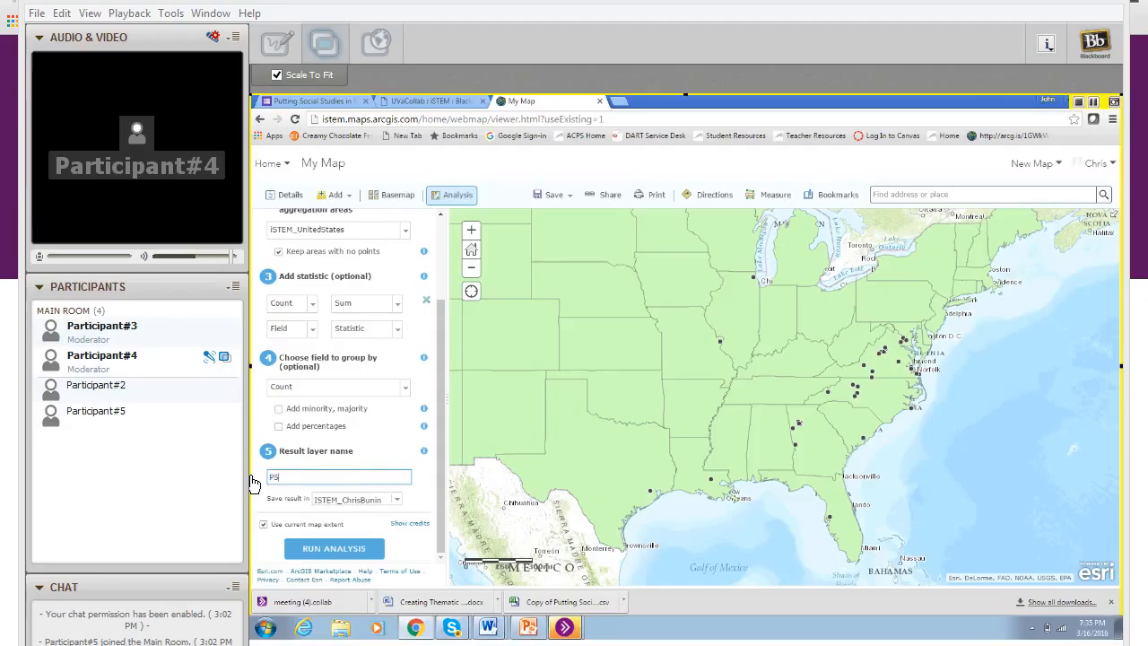
text(SI)
text(P Peeps2)
click(337, 551)
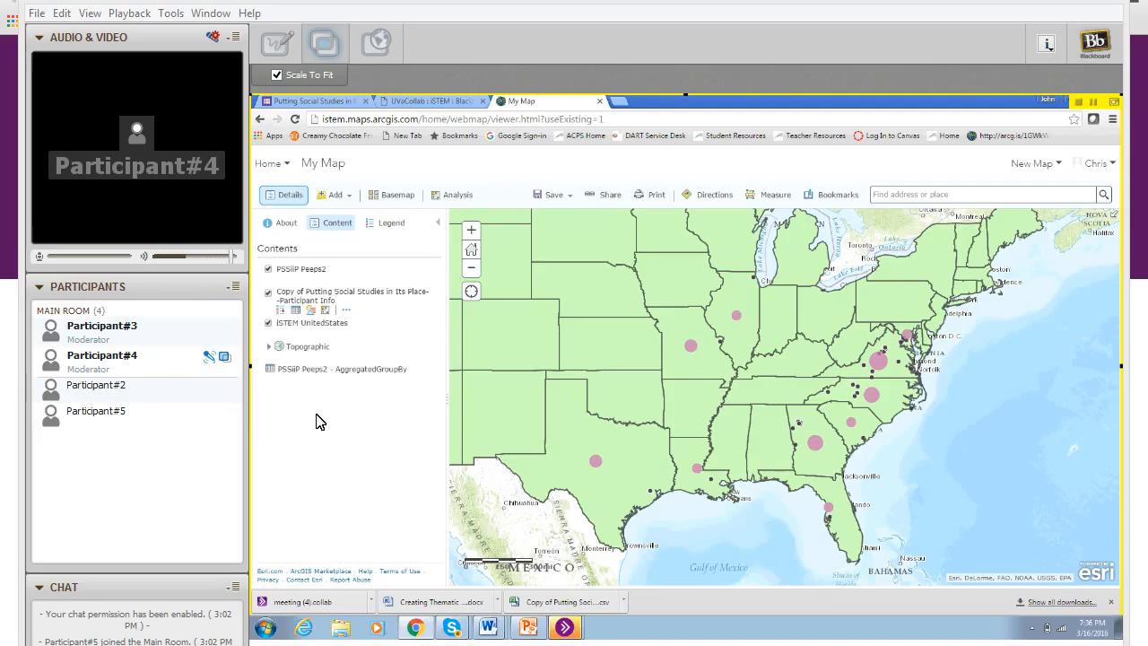
Try to restyle the PSSiiP Peeps2 layer with the Counts and Amounts (Color) drawing style.
mouse_move(314, 291)
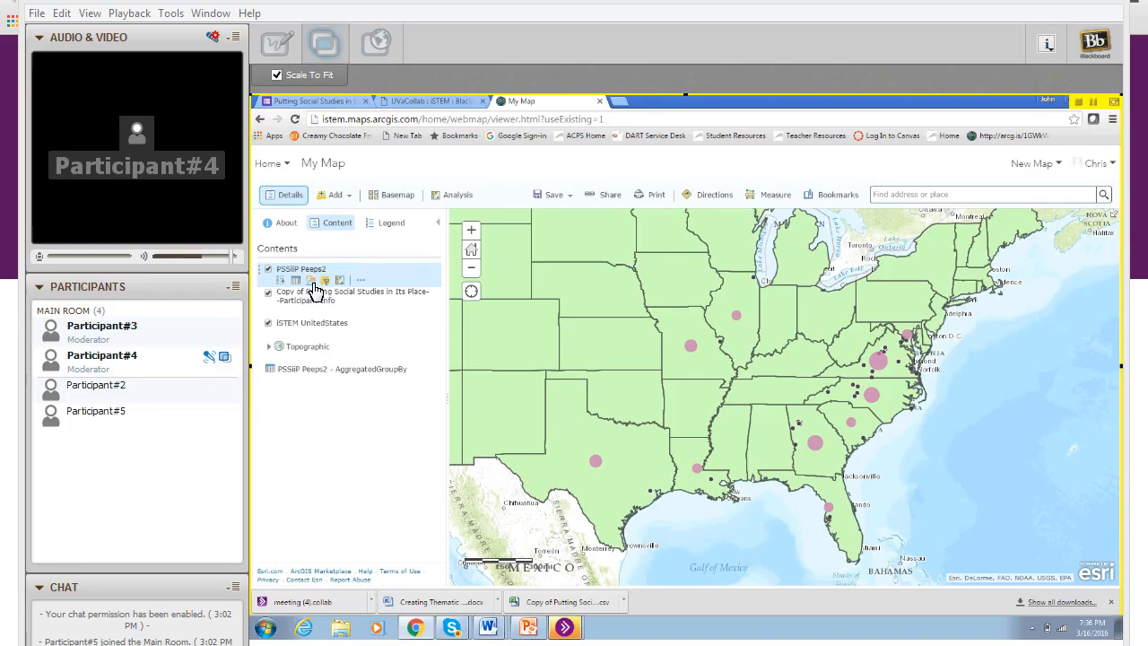
click(314, 288)
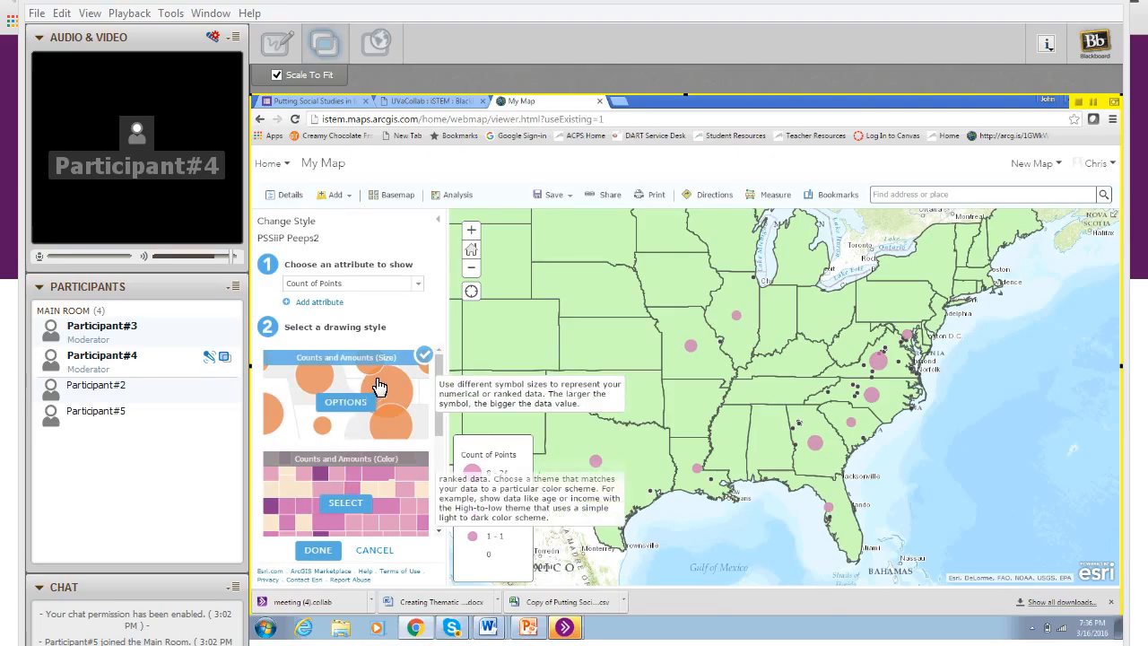
click(342, 504)
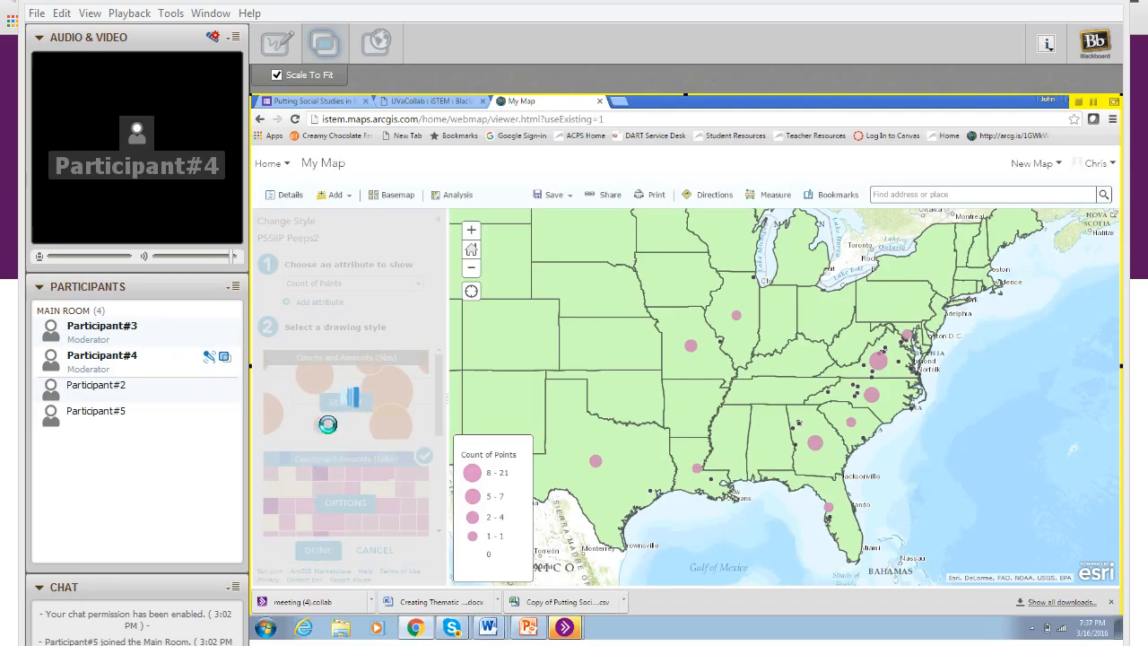
click(473, 271)
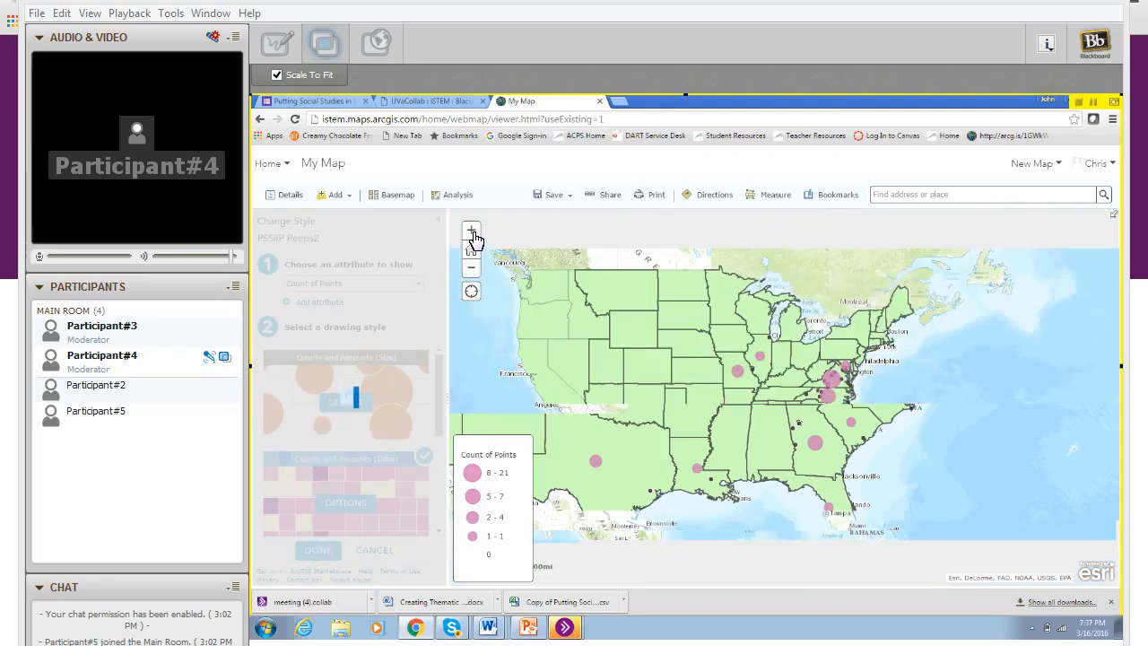
click(472, 232)
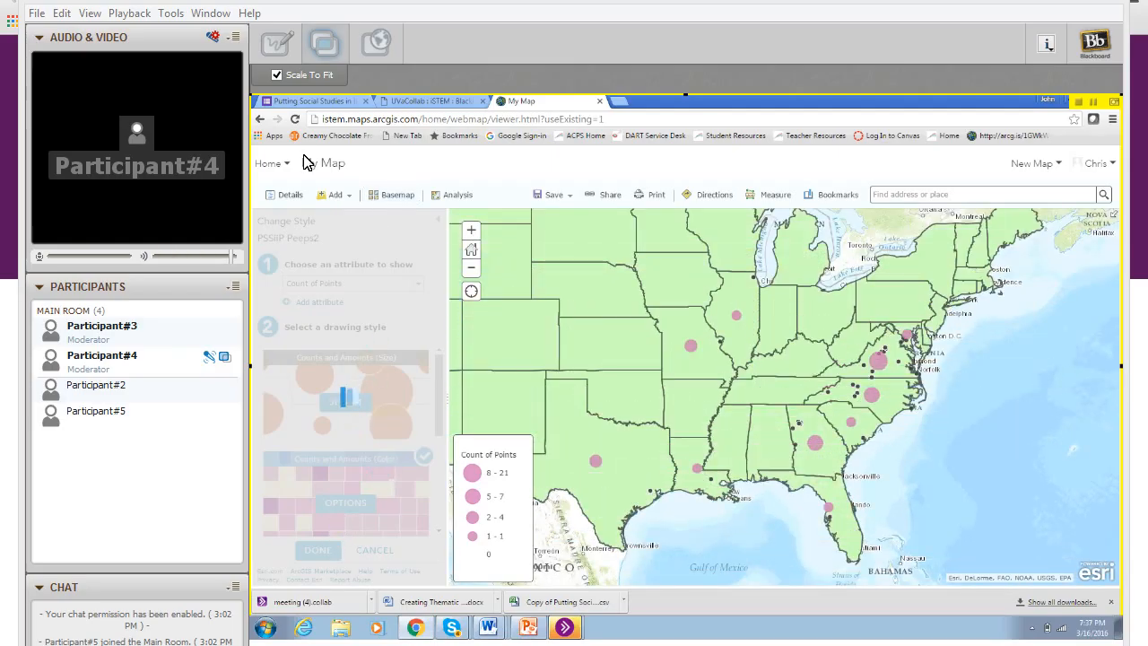
Leave the map for My Content, sort the items by most recently modified, and add the PSSiiP Peeps2 layer to a map.
click(261, 121)
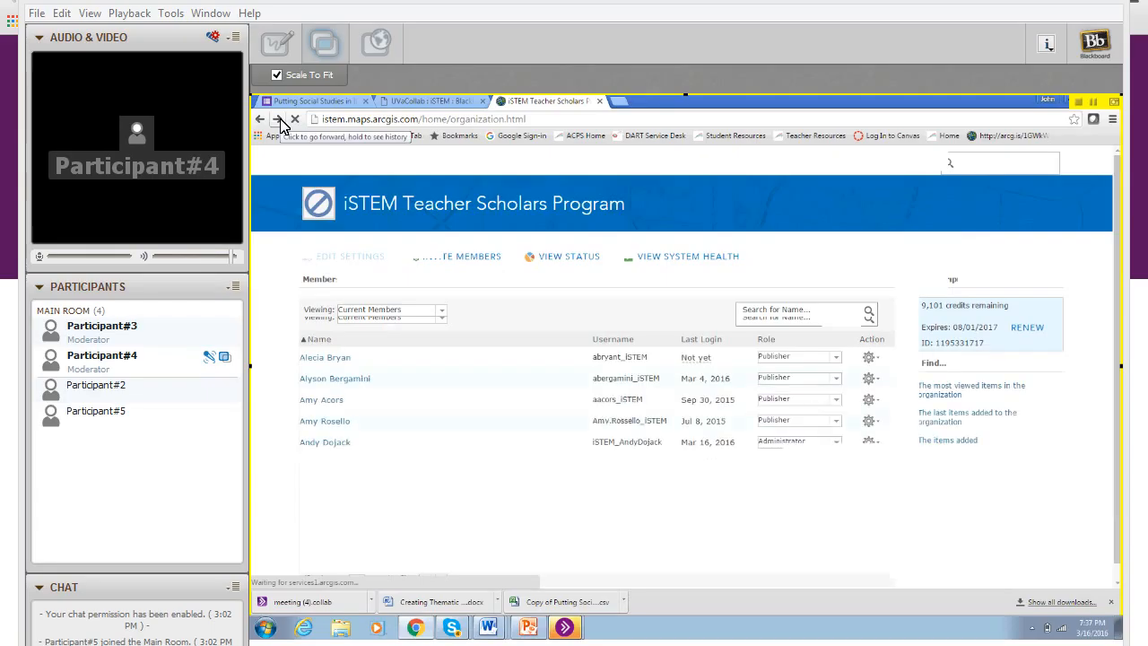
click(516, 170)
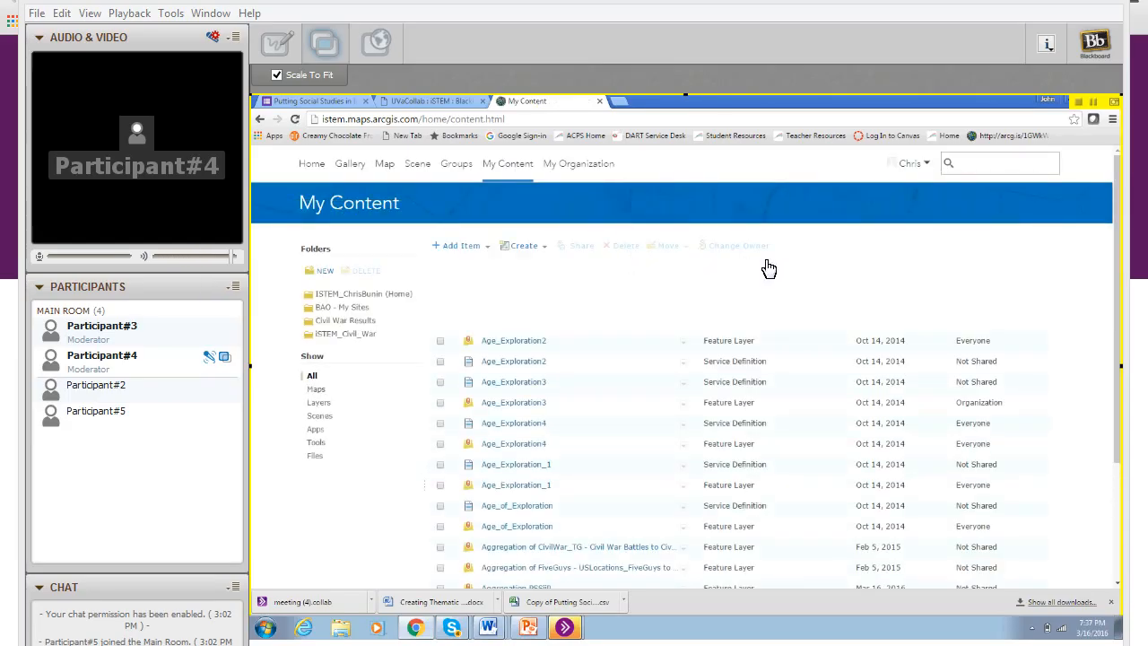
click(860, 268)
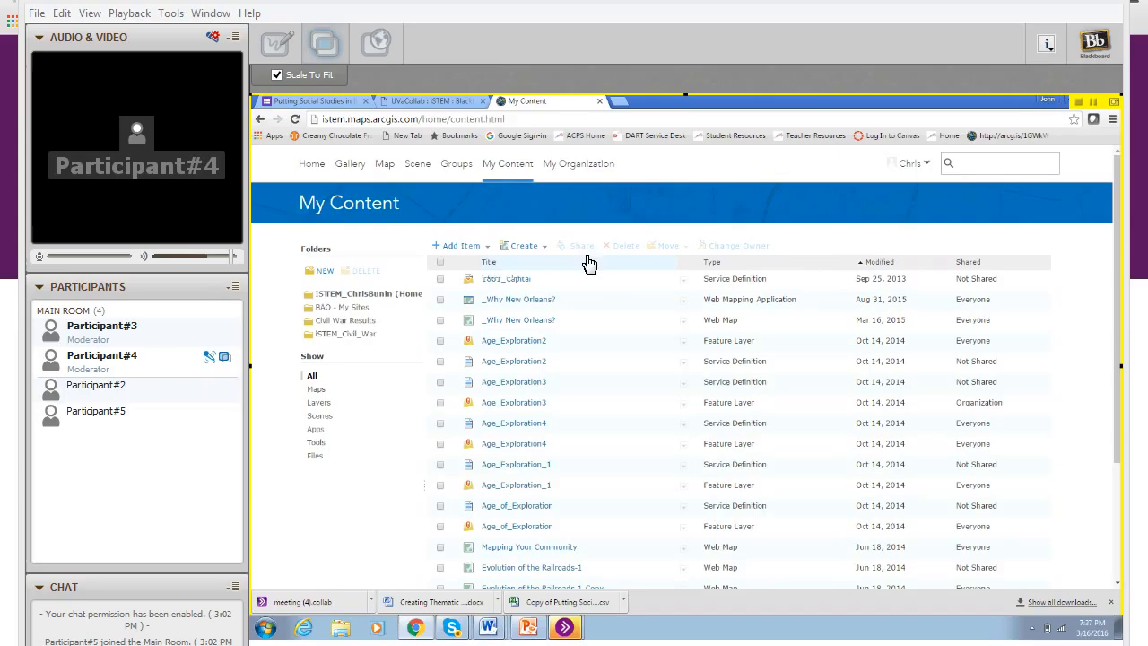
click(878, 266)
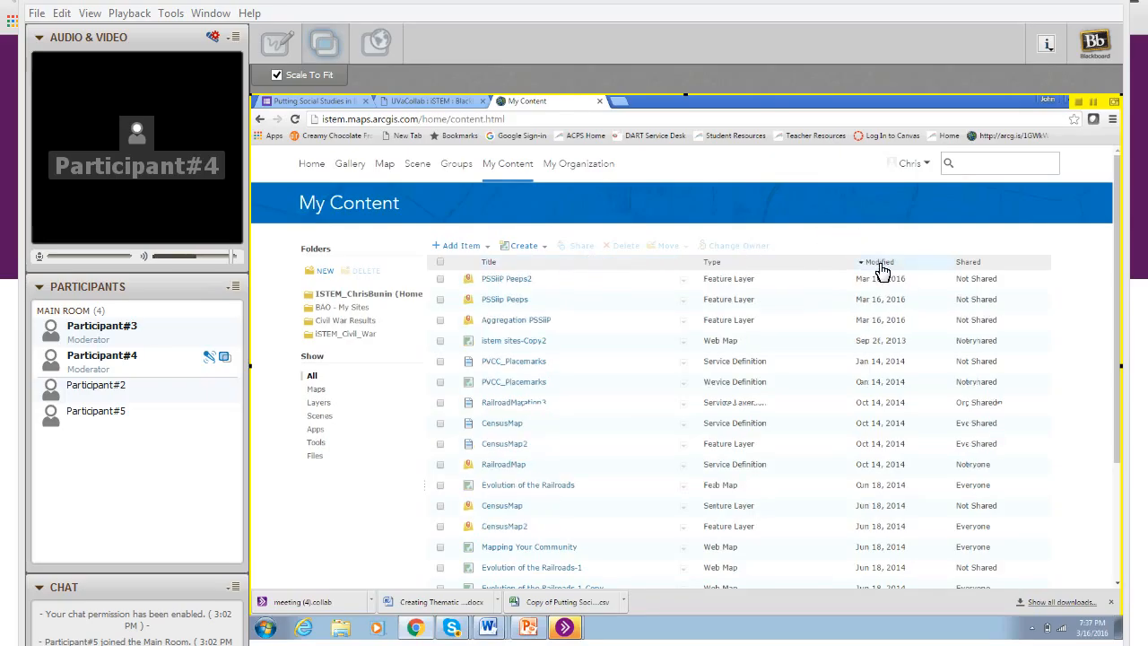
click(684, 282)
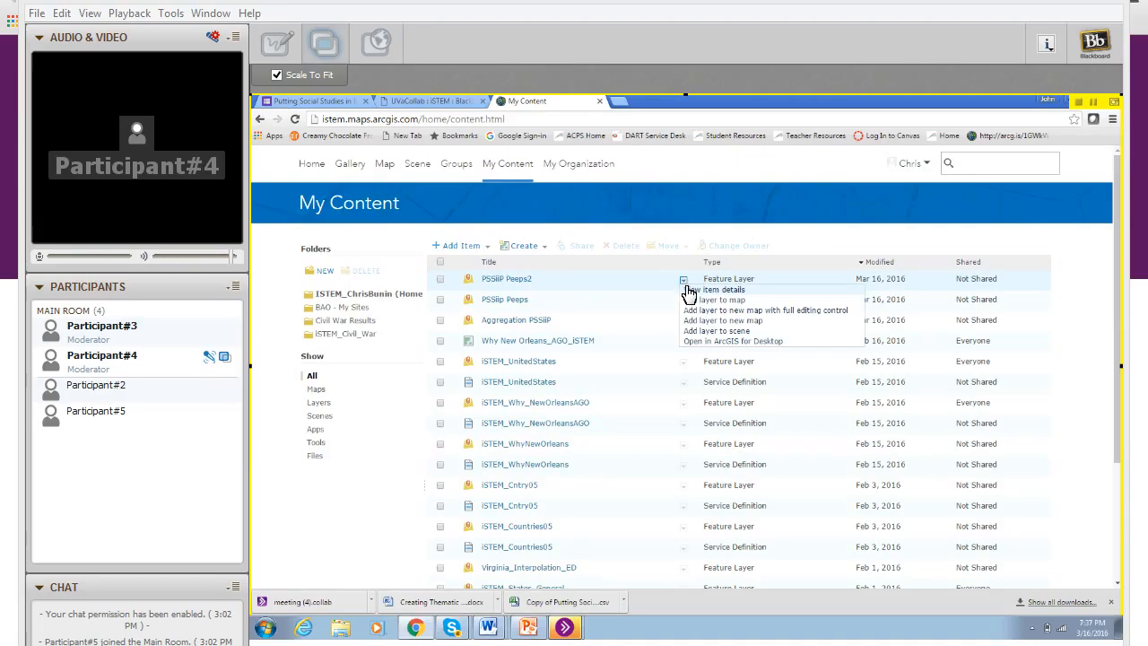
click(691, 303)
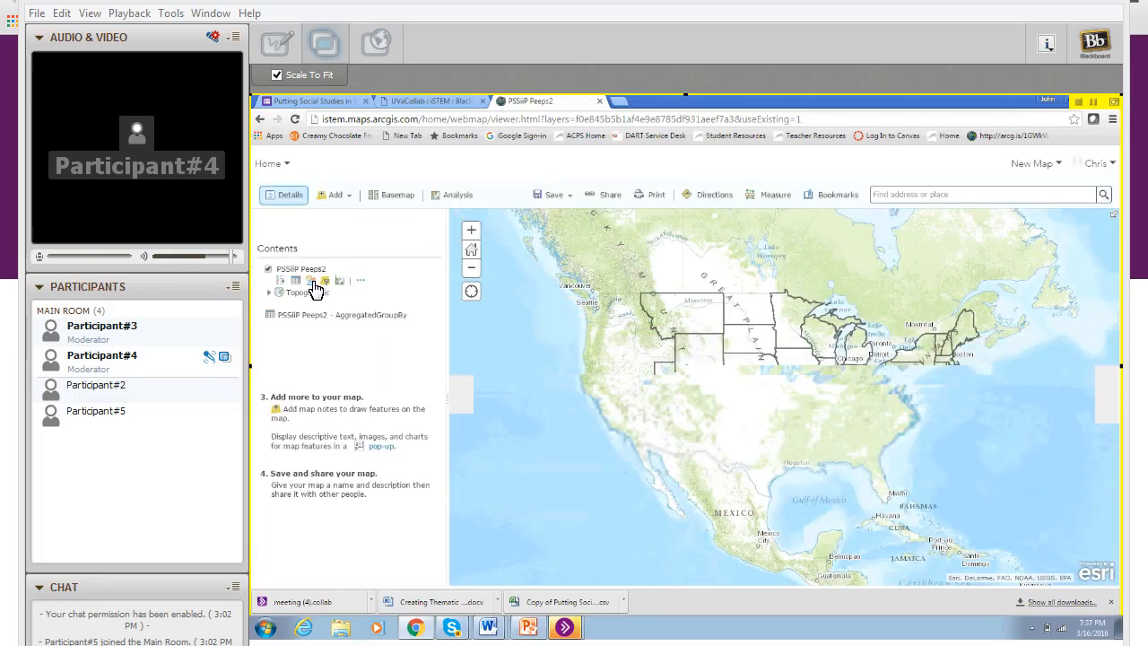
Style the PSSiiP Peeps2 layer by Count of Points using the Counts and Amounts (Color) drawing style.
click(313, 281)
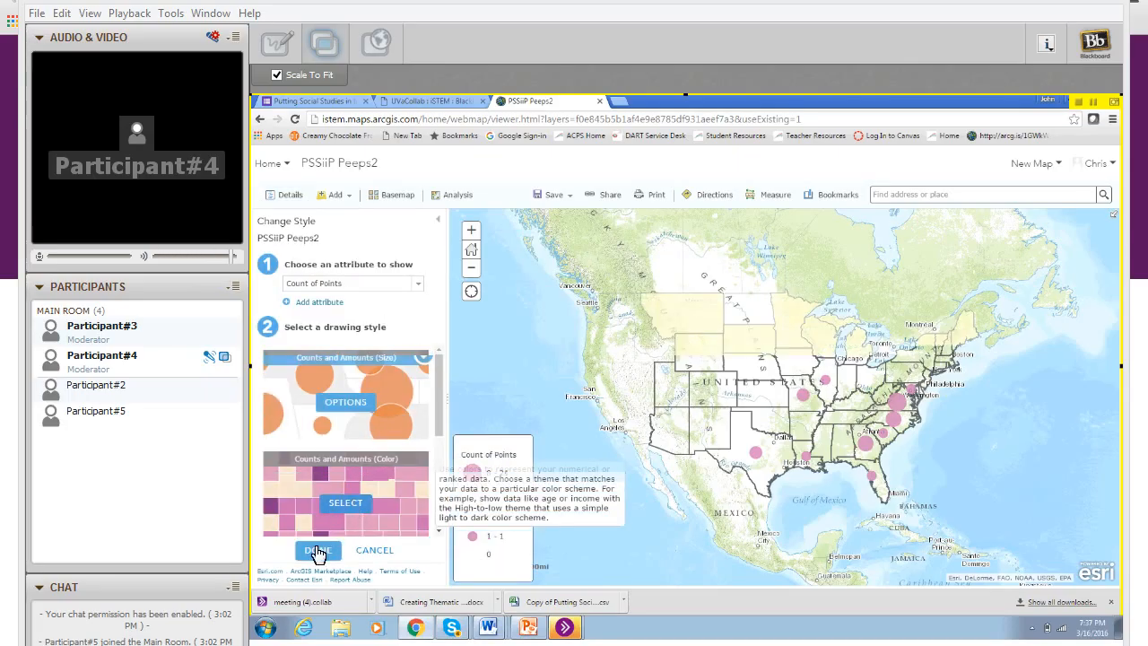
click(314, 551)
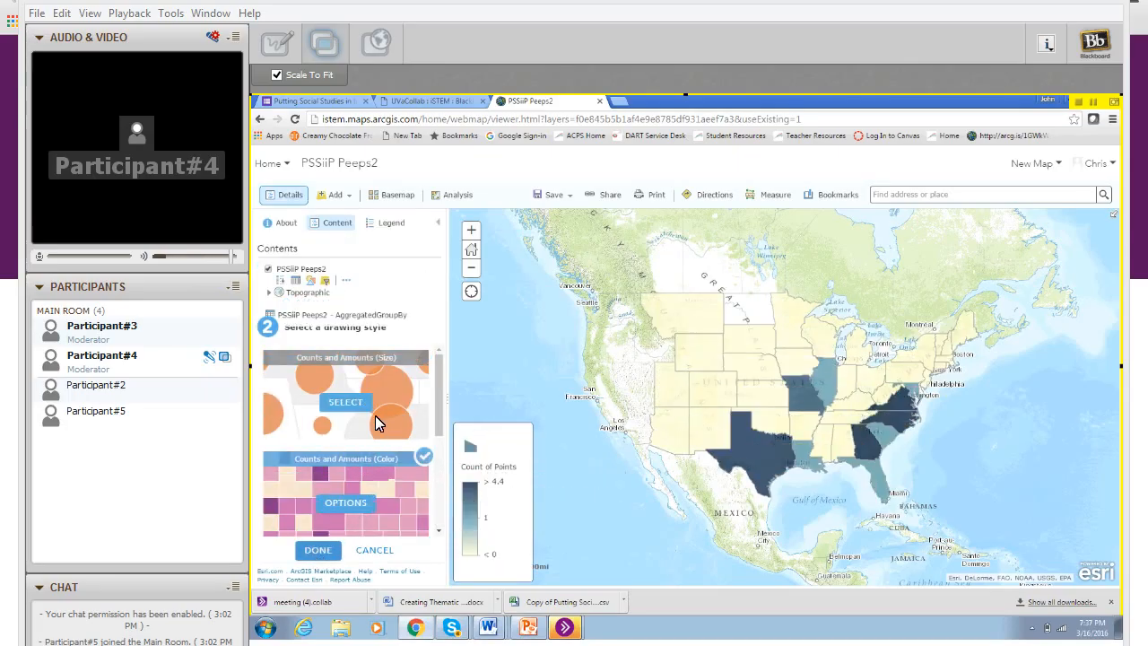
Examine the point summary pop-ups of the shaded states, from Virginia and the Carolinas through Georgia, Texas, Missouri and Illinois, and close the last one.
click(472, 234)
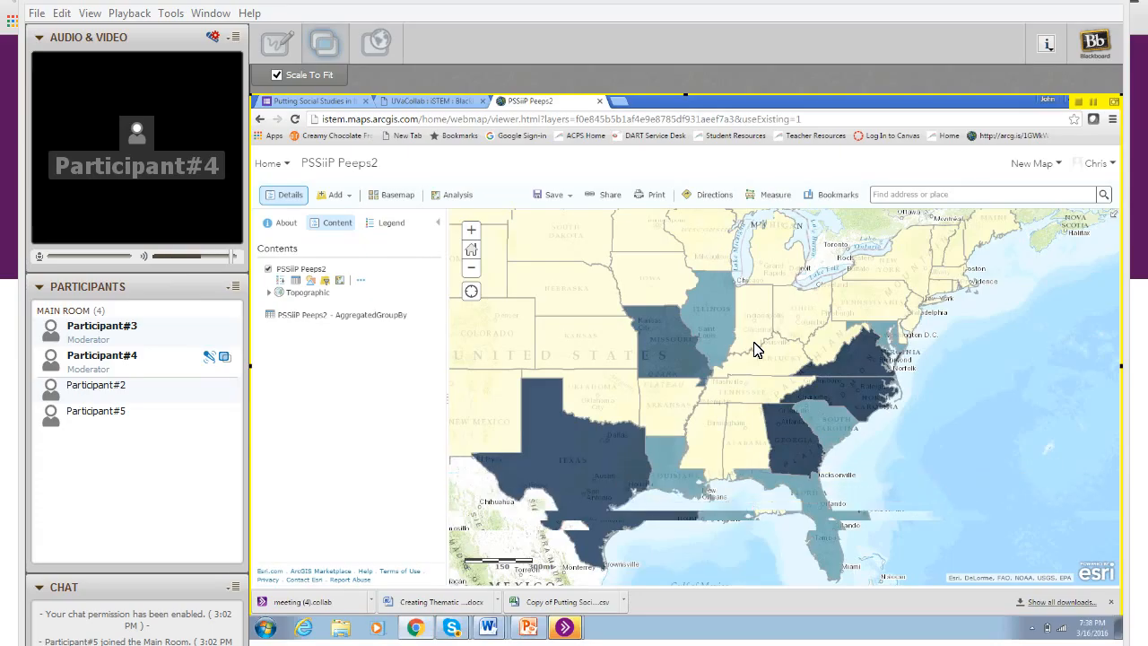
click(851, 366)
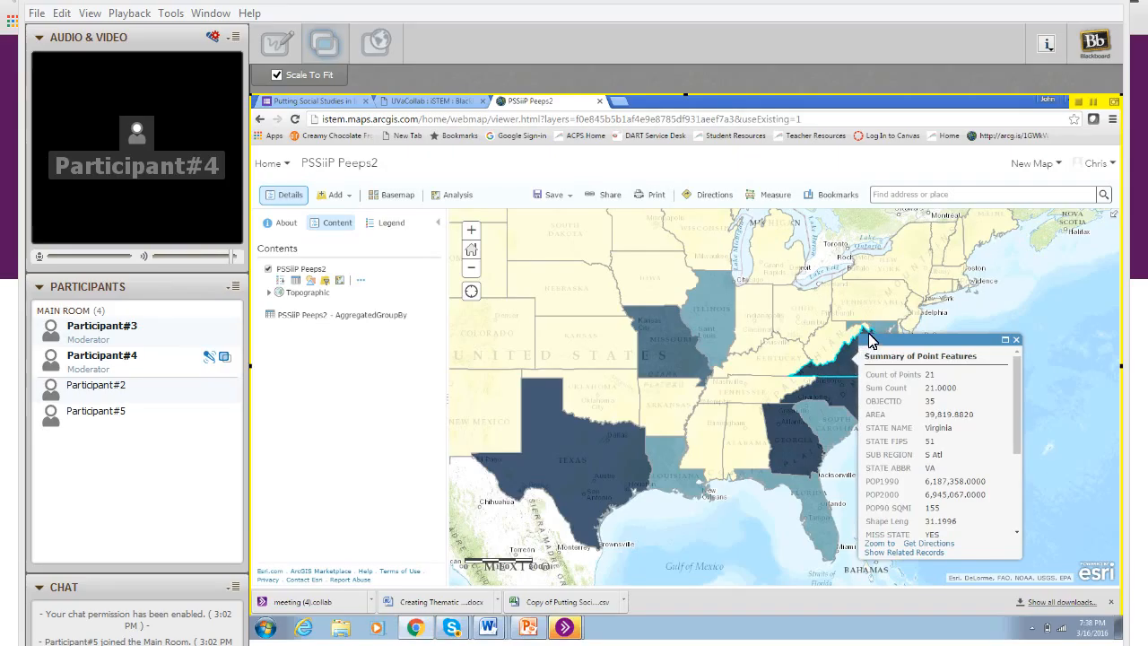
click(841, 395)
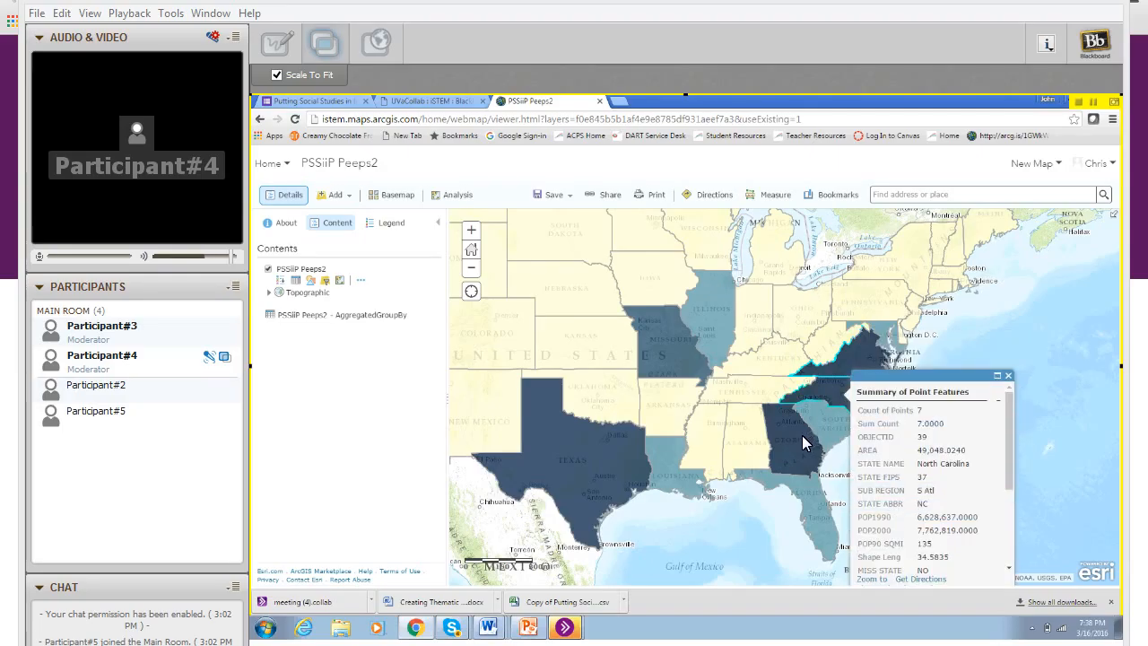
click(818, 421)
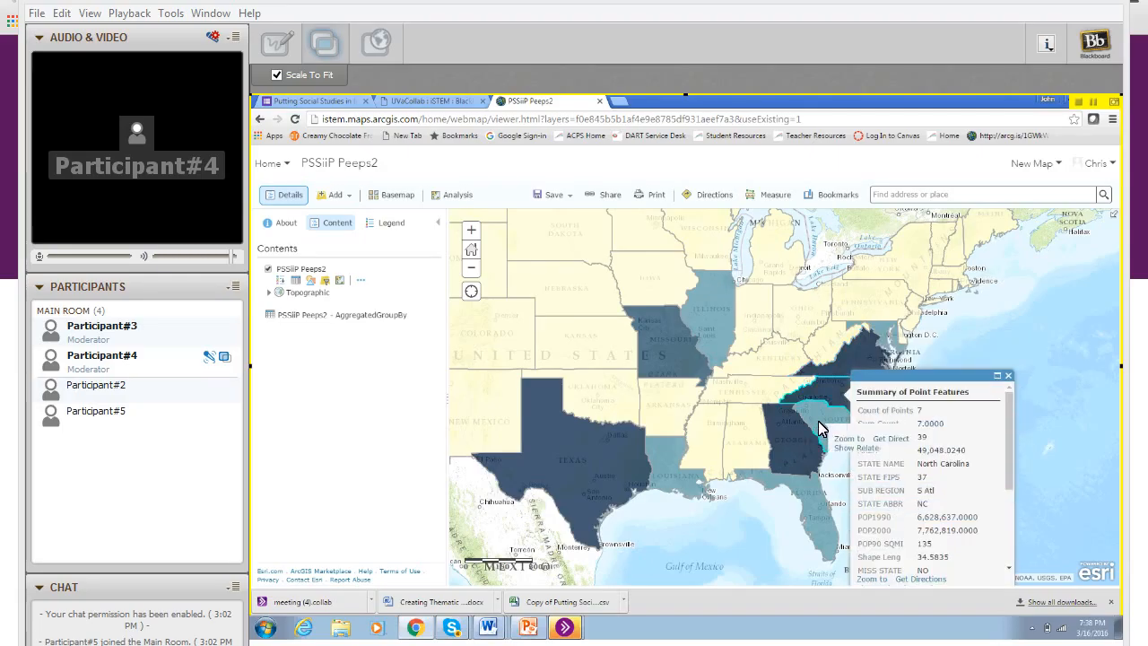
click(880, 331)
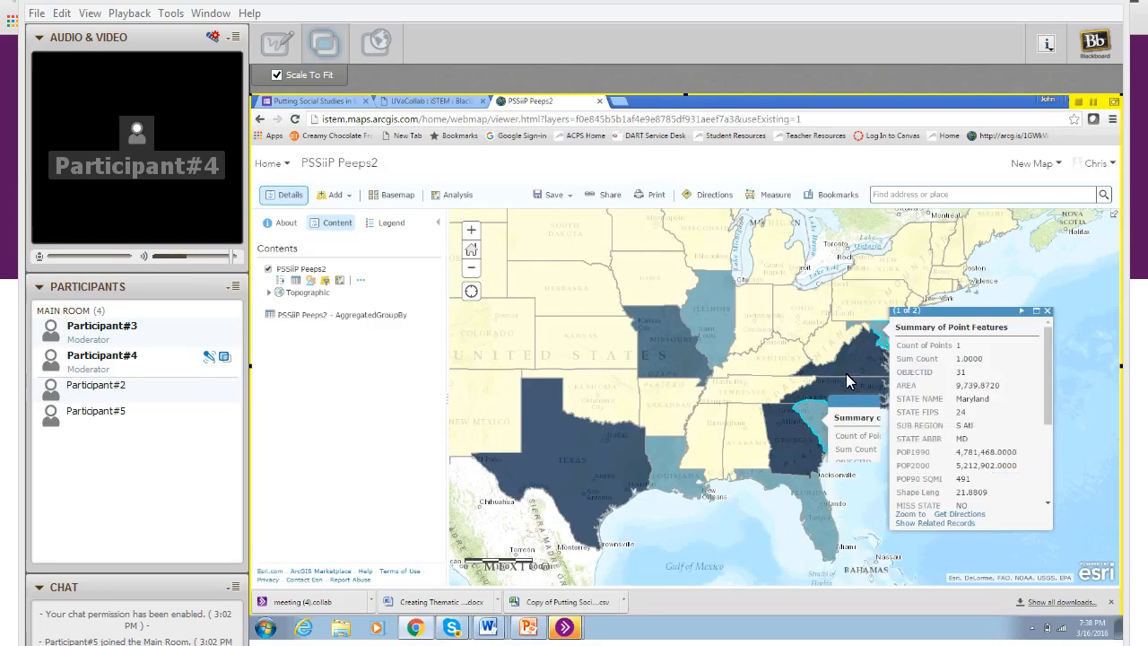
click(797, 423)
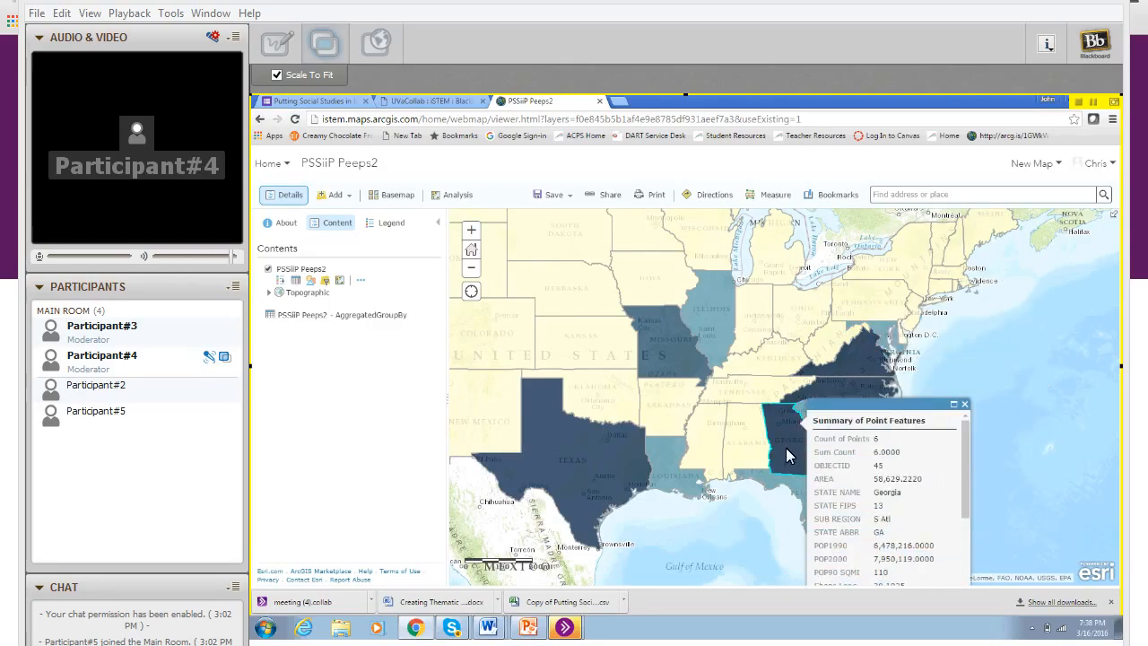
click(777, 487)
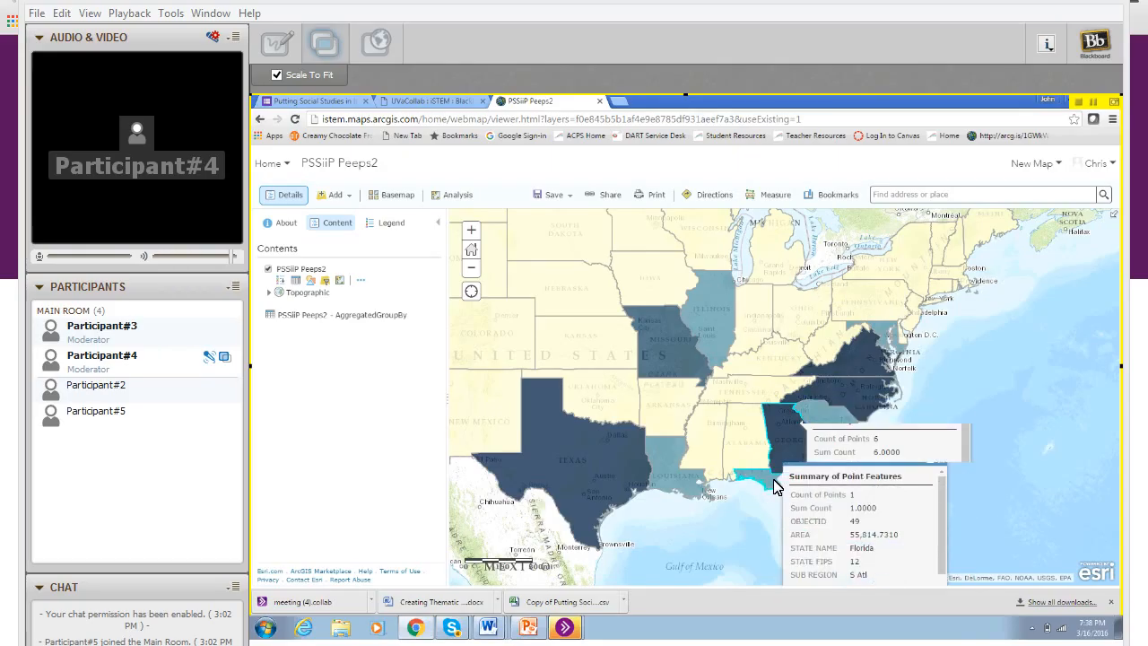
click(669, 475)
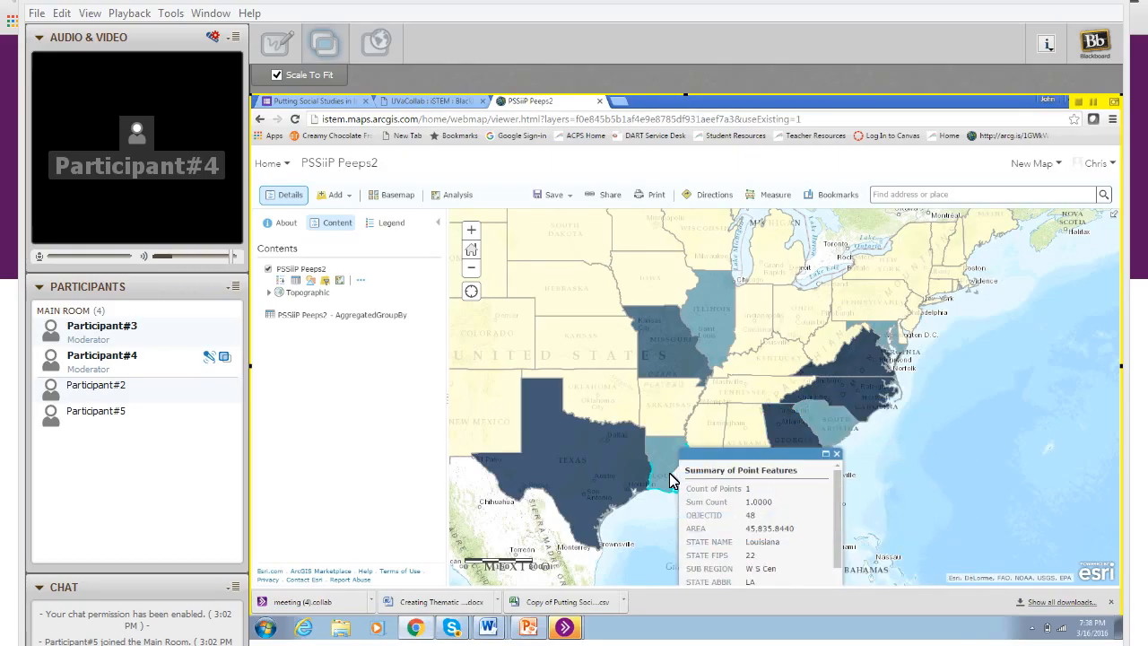
click(574, 458)
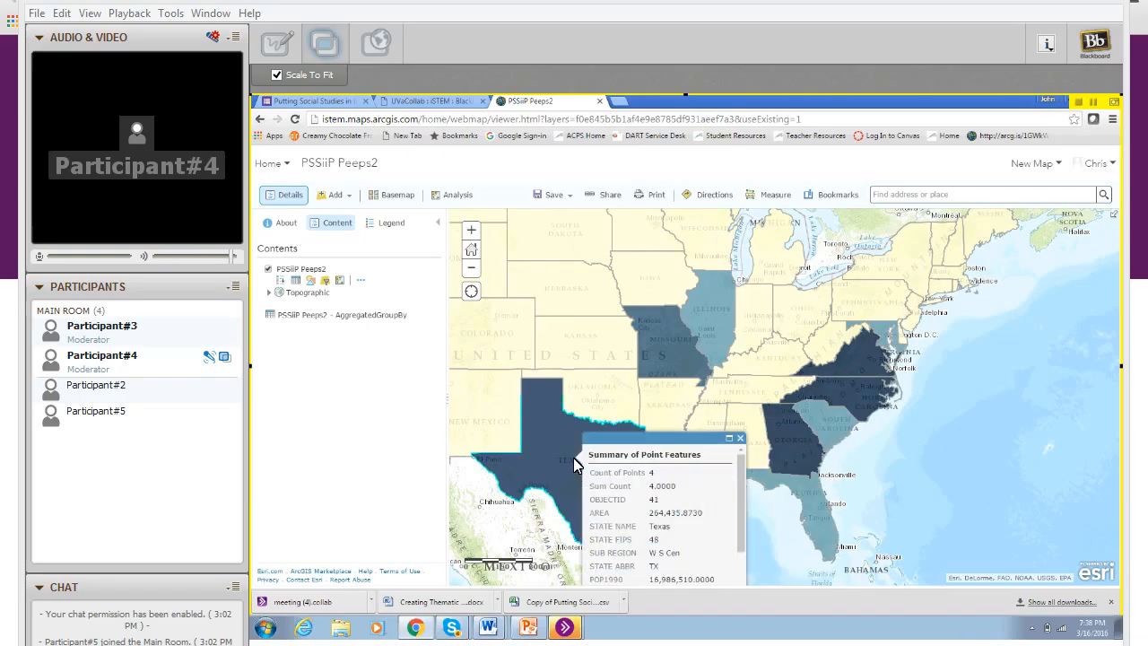
click(654, 353)
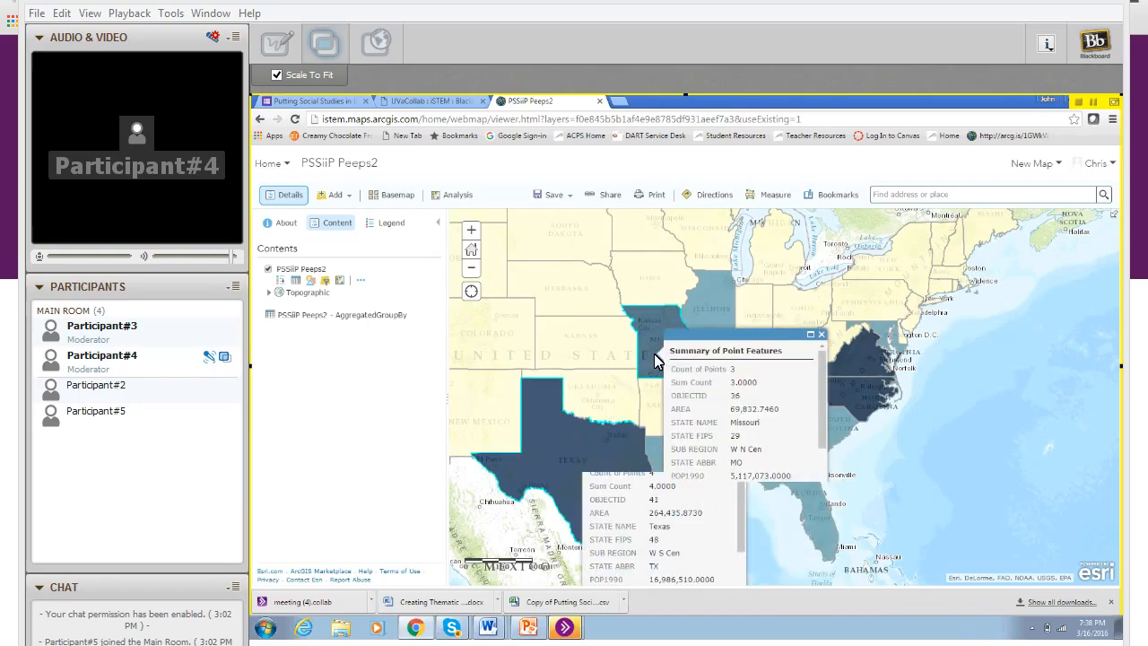
click(704, 306)
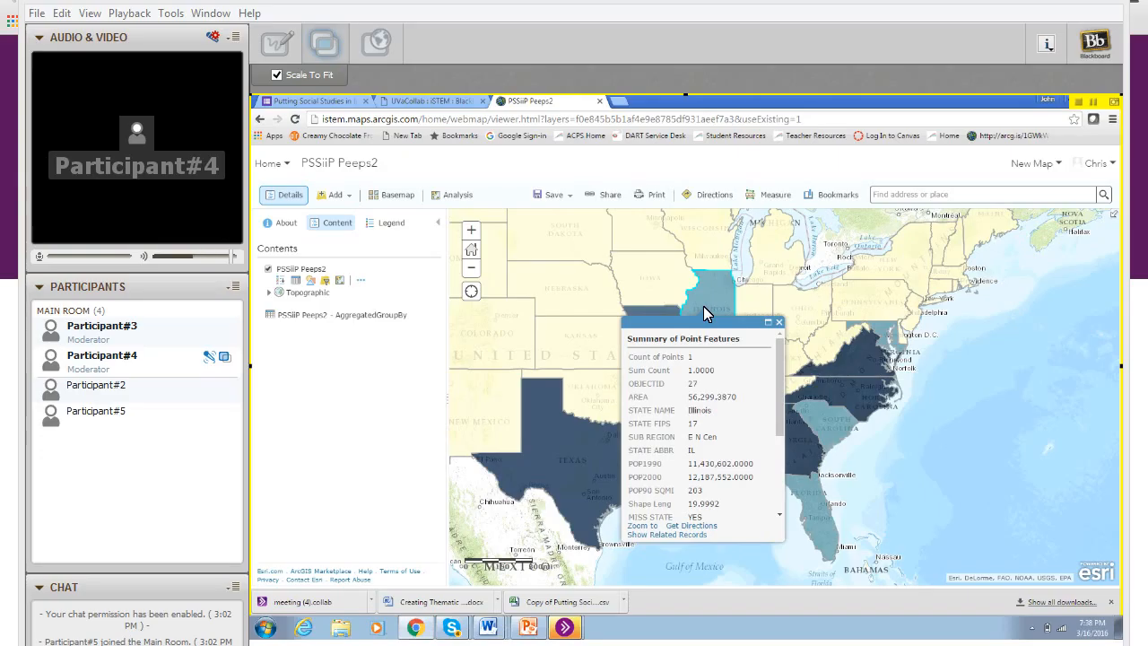
click(778, 322)
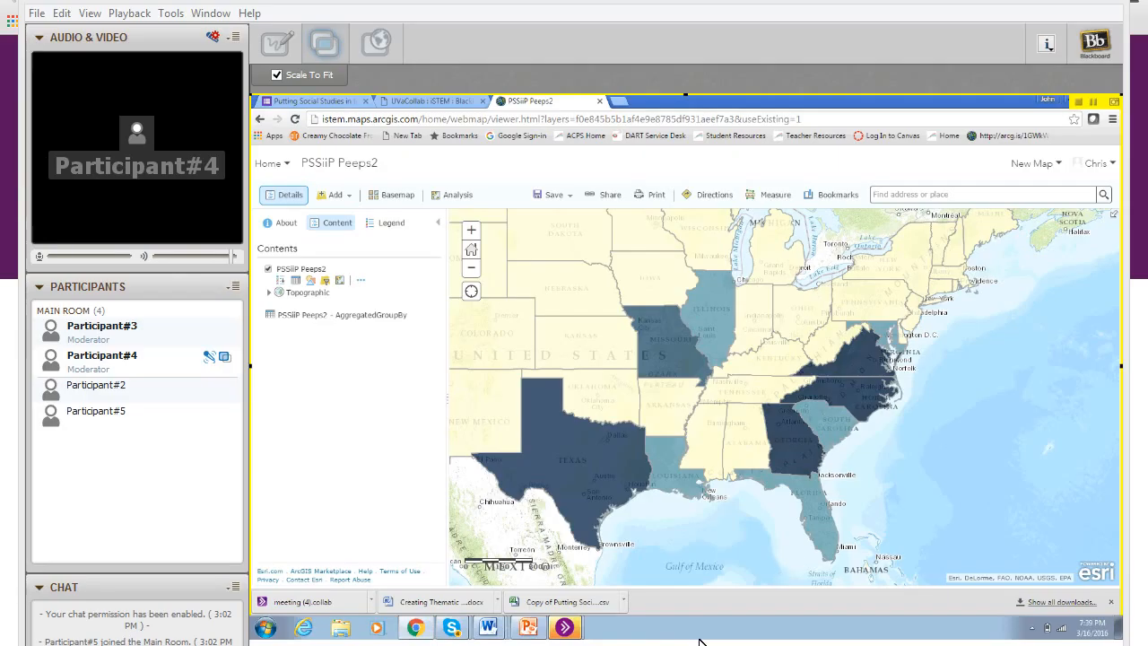
Stop sharing the application in the Blackboard Collaborate session.
mouse_move(570, 631)
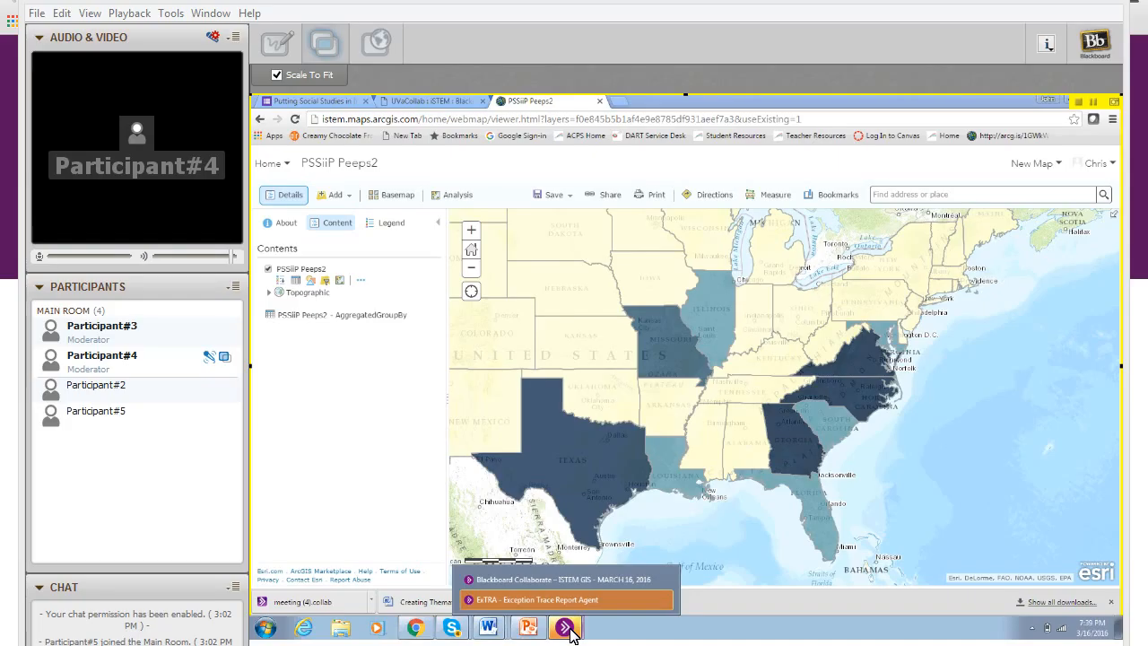
click(1081, 102)
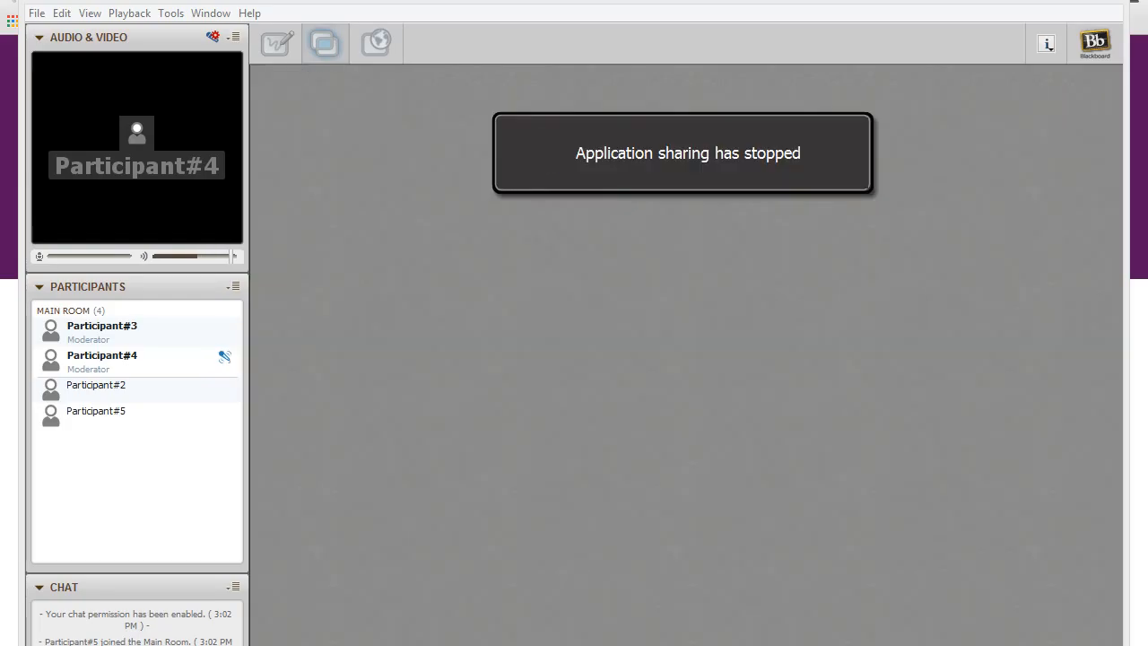